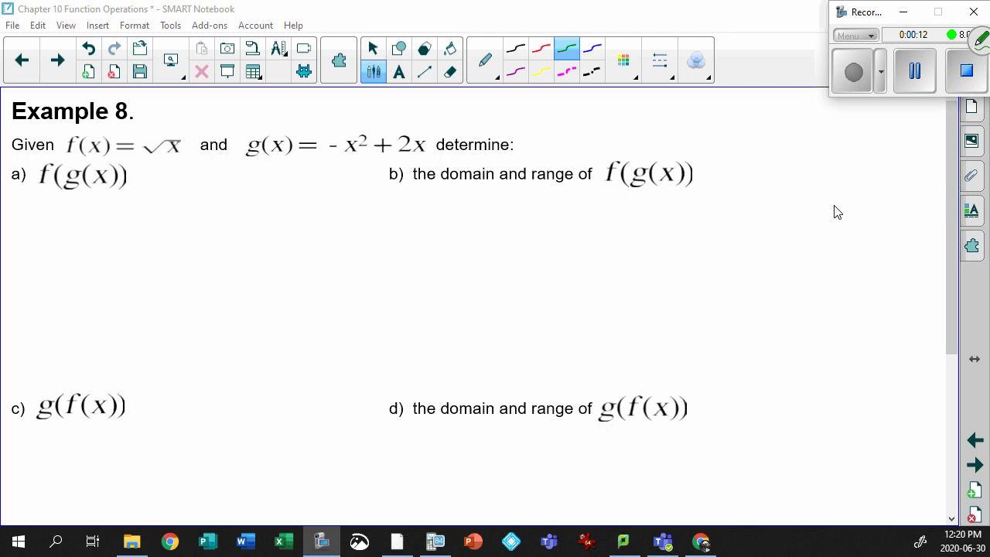
In green ink, underline f(x) and g(x), point an arrow at √x, and box g(x) = -x² + 2x
{"action": "left_click_drag", "start_coordinate": [144, 155], "coordinate": [444, 160]}
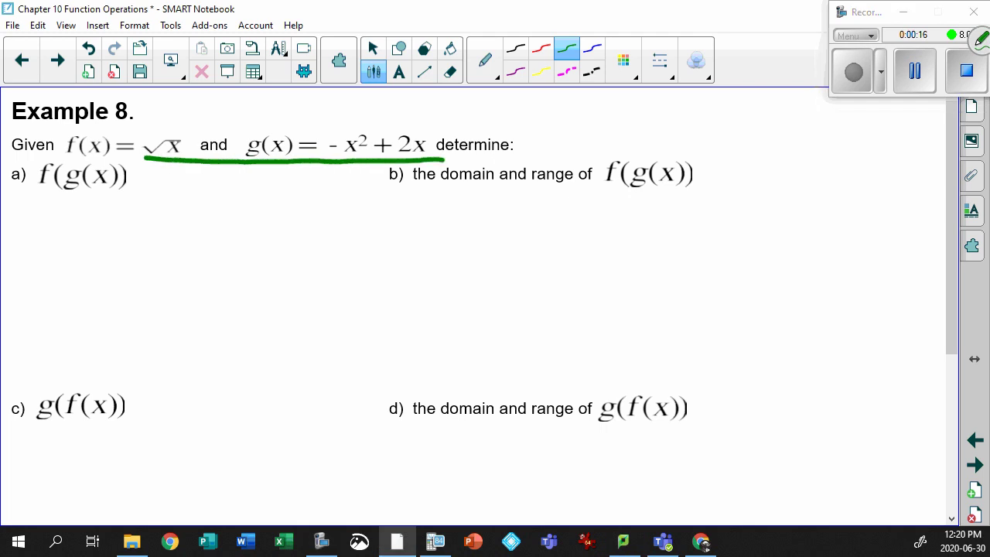
{"action": "mouse_move", "coordinate": [220, 102]}
{"action": "left_mouse_down"}
{"action": "mouse_move", "coordinate": [194, 102]}
{"action": "mouse_move", "coordinate": [179, 122]}
{"action": "left_mouse_up"}
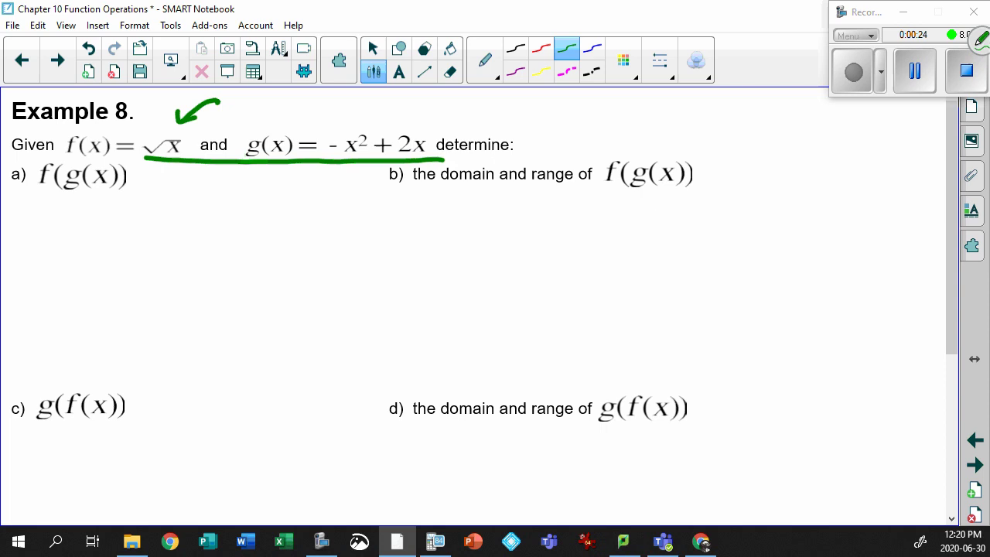
{"action": "mouse_move", "coordinate": [334, 159]}
{"action": "left_mouse_down"}
{"action": "mouse_move", "coordinate": [422, 159]}
{"action": "mouse_move", "coordinate": [382, 121]}
{"action": "mouse_move", "coordinate": [236, 145]}
{"action": "mouse_move", "coordinate": [238, 161]}
{"action": "left_mouse_up"}
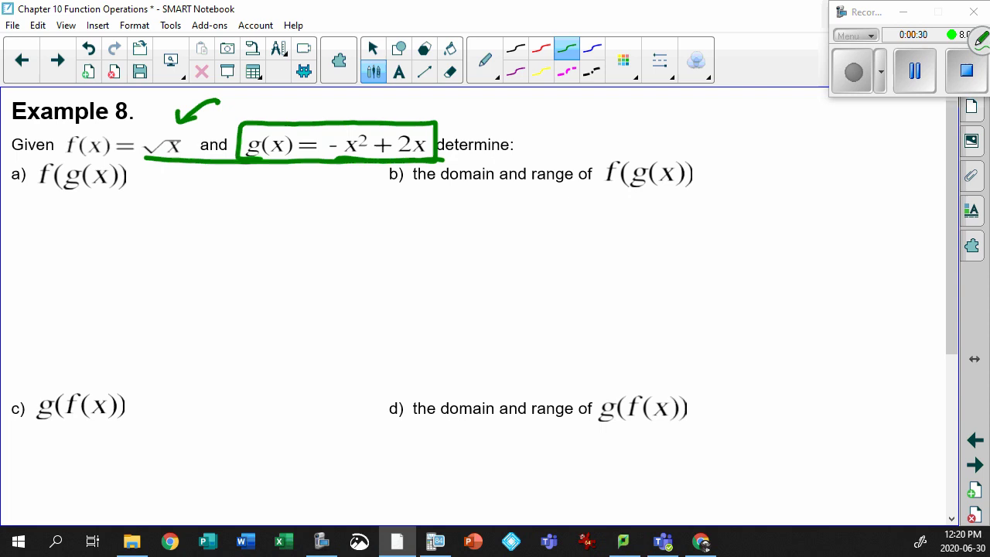
Handwrite f(-x²+2x) = under part a in green ink
{"action": "mouse_move", "coordinate": [40, 218]}
{"action": "left_mouse_down"}
{"action": "mouse_move", "coordinate": [14, 272]}
{"action": "mouse_move", "coordinate": [29, 246]}
{"action": "left_mouse_up"}
{"action": "mouse_move", "coordinate": [62, 213]}
{"action": "left_mouse_down"}
{"action": "mouse_move", "coordinate": [64, 284]}
{"action": "mouse_move", "coordinate": [78, 256]}
{"action": "mouse_move", "coordinate": [98, 271]}
{"action": "left_mouse_up"}
{"action": "left_click_drag", "start_coordinate": [96, 247], "coordinate": [85, 275]}
{"action": "mouse_move", "coordinate": [98, 226]}
{"action": "left_mouse_down"}
{"action": "mouse_move", "coordinate": [128, 231]}
{"action": "mouse_move", "coordinate": [131, 267]}
{"action": "left_mouse_up"}
{"action": "left_click_drag", "start_coordinate": [124, 255], "coordinate": [142, 253]}
{"action": "left_click_drag", "start_coordinate": [142, 245], "coordinate": [171, 265]}
{"action": "mouse_move", "coordinate": [160, 245]}
{"action": "left_mouse_down"}
{"action": "mouse_move", "coordinate": [185, 268]}
{"action": "mouse_move", "coordinate": [175, 271]}
{"action": "left_mouse_up"}
{"action": "mouse_move", "coordinate": [182, 215]}
{"action": "left_mouse_down"}
{"action": "mouse_move", "coordinate": [199, 249]}
{"action": "mouse_move", "coordinate": [186, 283]}
{"action": "left_mouse_up"}
{"action": "mouse_move", "coordinate": [215, 245]}
{"action": "left_mouse_down"}
{"action": "mouse_move", "coordinate": [265, 269]}
{"action": "mouse_move", "coordinate": [266, 200]}
{"action": "mouse_move", "coordinate": [327, 187]}
{"action": "mouse_move", "coordinate": [447, 187]}
{"action": "mouse_move", "coordinate": [451, 210]}
{"action": "left_mouse_up"}
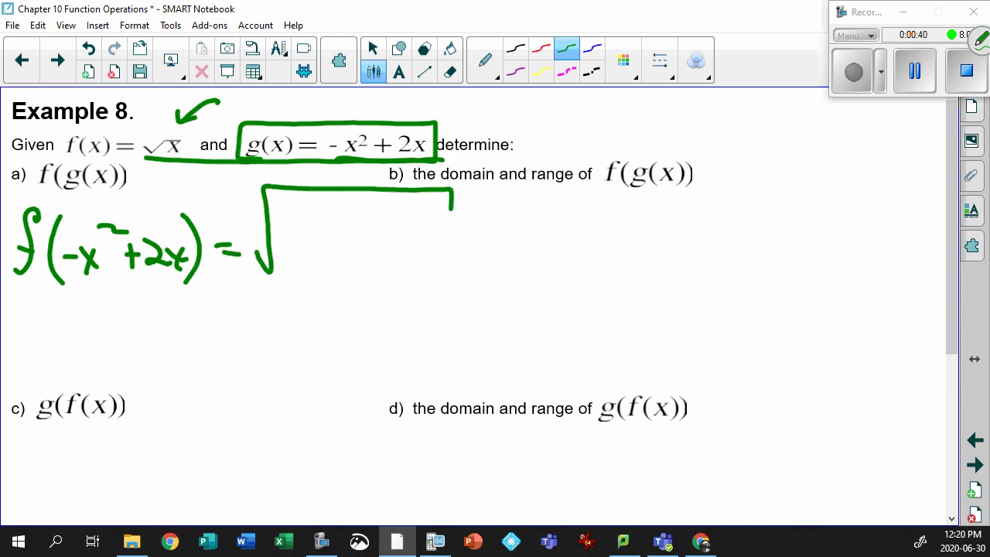
Write √(x²+2x) after the equals sign, showing g(x) substituted into the root
{"action": "mouse_move", "coordinate": [287, 210]}
{"action": "left_mouse_down"}
{"action": "mouse_move", "coordinate": [276, 256]}
{"action": "mouse_move", "coordinate": [291, 272]}
{"action": "left_mouse_up"}
{"action": "mouse_move", "coordinate": [407, 207]}
{"action": "left_mouse_down"}
{"action": "mouse_move", "coordinate": [422, 229]}
{"action": "mouse_move", "coordinate": [409, 275]}
{"action": "left_mouse_up"}
{"action": "mouse_move", "coordinate": [139, 221]}
{"action": "left_mouse_down"}
{"action": "mouse_move", "coordinate": [191, 193]}
{"action": "mouse_move", "coordinate": [319, 181]}
{"action": "mouse_move", "coordinate": [336, 216]}
{"action": "left_mouse_up"}
{"action": "left_click_drag", "start_coordinate": [323, 206], "coordinate": [349, 203]}
{"action": "left_click_drag", "start_coordinate": [286, 248], "coordinate": [306, 266]}
{"action": "mouse_move", "coordinate": [306, 241]}
{"action": "left_mouse_down"}
{"action": "mouse_move", "coordinate": [289, 270]}
{"action": "mouse_move", "coordinate": [282, 264]}
{"action": "mouse_move", "coordinate": [318, 237]}
{"action": "mouse_move", "coordinate": [331, 244]}
{"action": "left_mouse_up"}
{"action": "mouse_move", "coordinate": [343, 246]}
{"action": "left_mouse_down"}
{"action": "mouse_move", "coordinate": [340, 263]}
{"action": "mouse_move", "coordinate": [359, 252]}
{"action": "left_mouse_up"}
{"action": "left_click_drag", "start_coordinate": [360, 241], "coordinate": [391, 261]}
{"action": "mouse_move", "coordinate": [391, 252]}
{"action": "left_mouse_down"}
{"action": "mouse_move", "coordinate": [410, 258]}
{"action": "mouse_move", "coordinate": [390, 261]}
{"action": "left_mouse_up"}
Write a second line = √(-x²+2x) beneath
{"action": "left_click_drag", "start_coordinate": [118, 316], "coordinate": [140, 317]}
{"action": "mouse_move", "coordinate": [121, 338]}
{"action": "left_mouse_down"}
{"action": "mouse_move", "coordinate": [137, 339]}
{"action": "mouse_move", "coordinate": [158, 371]}
{"action": "mouse_move", "coordinate": [193, 287]}
{"action": "mouse_move", "coordinate": [331, 321]}
{"action": "left_mouse_up"}
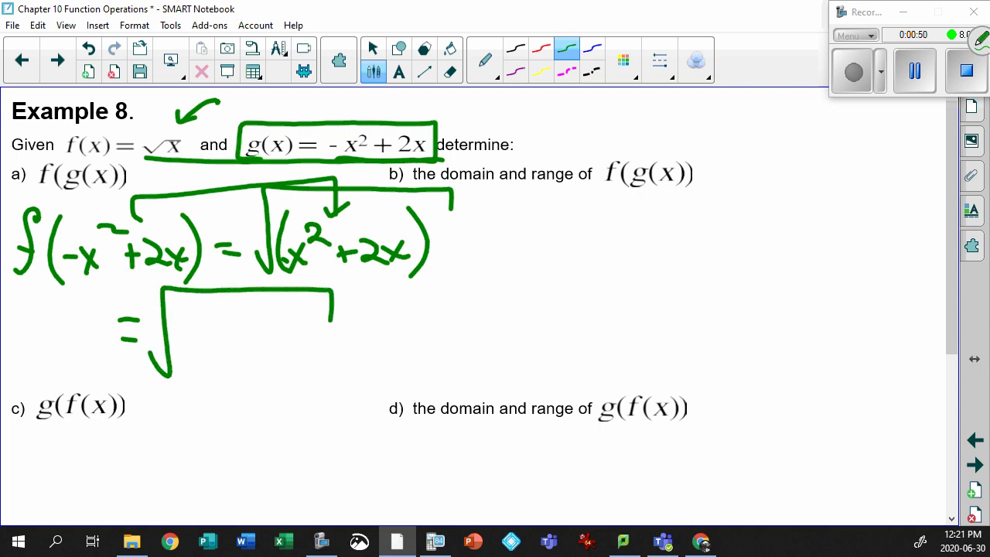
{"action": "mouse_move", "coordinate": [173, 338]}
{"action": "left_mouse_down"}
{"action": "mouse_move", "coordinate": [215, 346]}
{"action": "mouse_move", "coordinate": [203, 352]}
{"action": "left_mouse_up"}
{"action": "left_click_drag", "start_coordinate": [211, 309], "coordinate": [232, 326]}
{"action": "left_click_drag", "start_coordinate": [246, 340], "coordinate": [263, 339]}
{"action": "mouse_move", "coordinate": [254, 332]}
{"action": "left_mouse_down"}
{"action": "mouse_move", "coordinate": [255, 353]}
{"action": "mouse_move", "coordinate": [306, 348]}
{"action": "mouse_move", "coordinate": [288, 354]}
{"action": "left_mouse_up"}
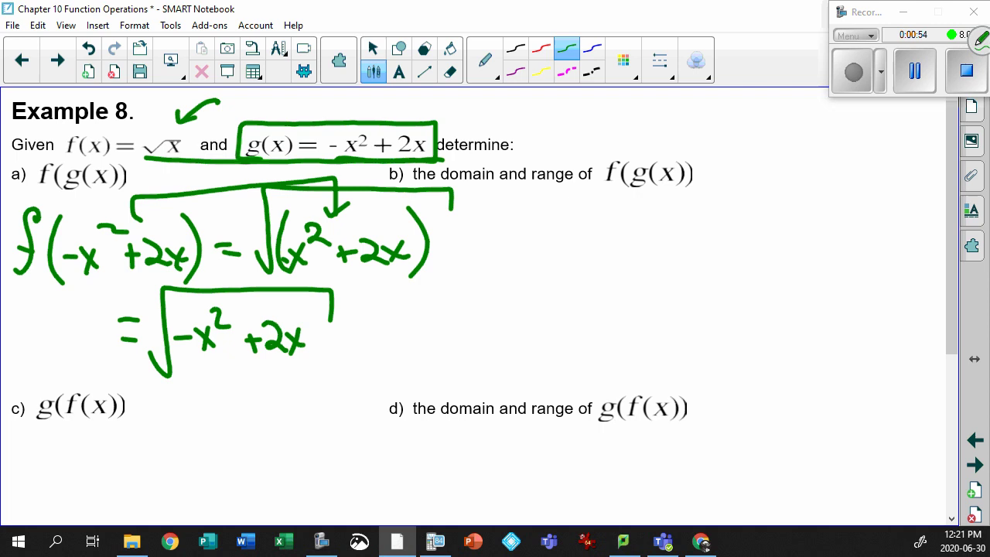
In TI-SmartView, turn off Y3 and graph Y1 = √X with Y2 = -X²+2X
{"action": "left_click", "coordinate": [372, 48]}
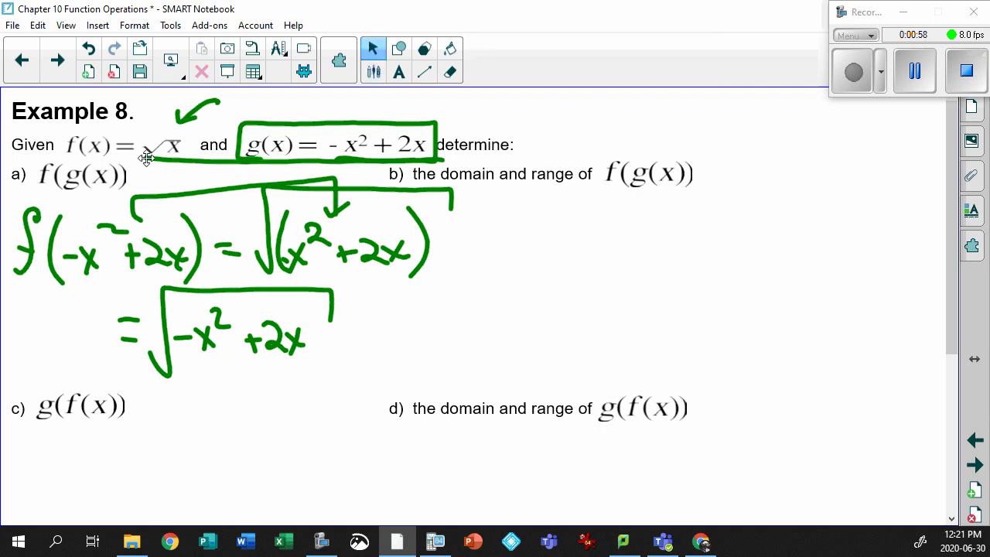
{"action": "left_click", "coordinate": [435, 541]}
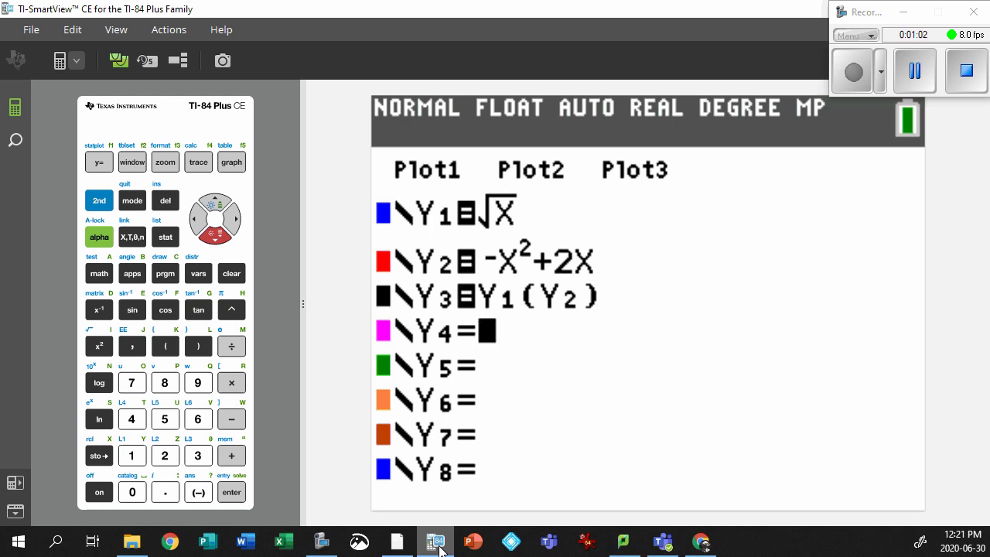
{"action": "left_click", "coordinate": [215, 204]}
{"action": "left_click", "coordinate": [201, 222]}
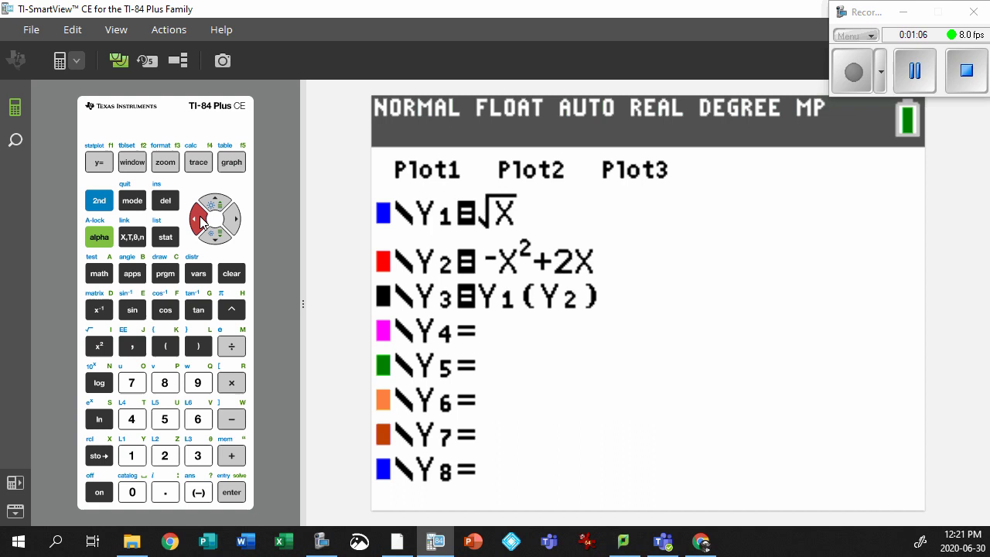
{"action": "left_click", "coordinate": [232, 493]}
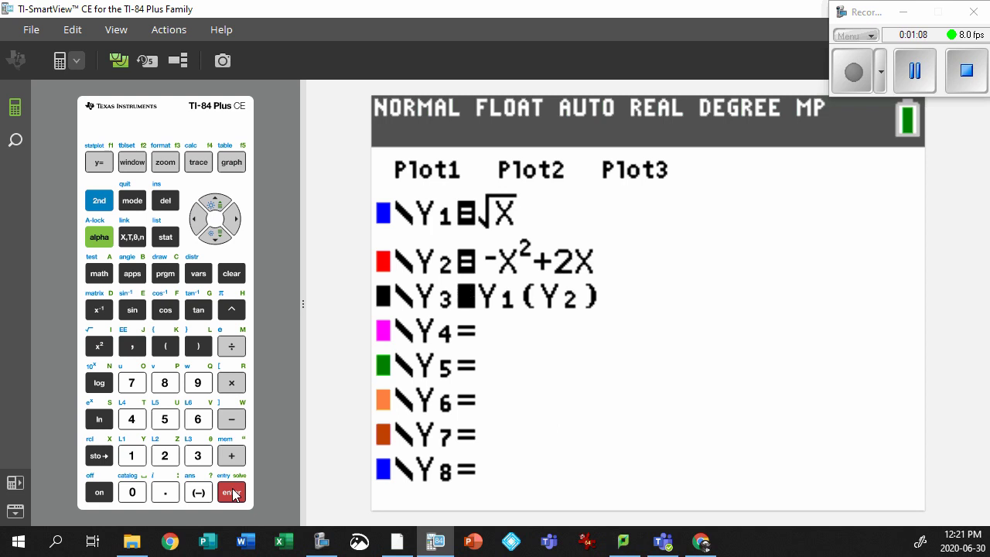
{"action": "left_click", "coordinate": [232, 163]}
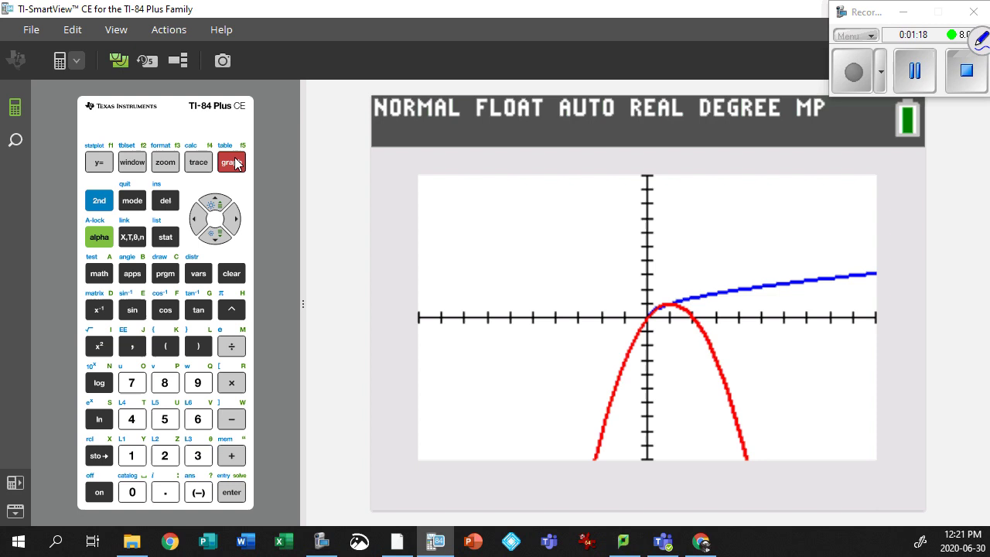
Annotate the √X curve and, in red, the parabola, then erase the annotations
{"action": "mouse_move", "coordinate": [736, 234]}
{"action": "left_mouse_down"}
{"action": "mouse_move", "coordinate": [706, 272]}
{"action": "mouse_move", "coordinate": [725, 275]}
{"action": "left_mouse_up"}
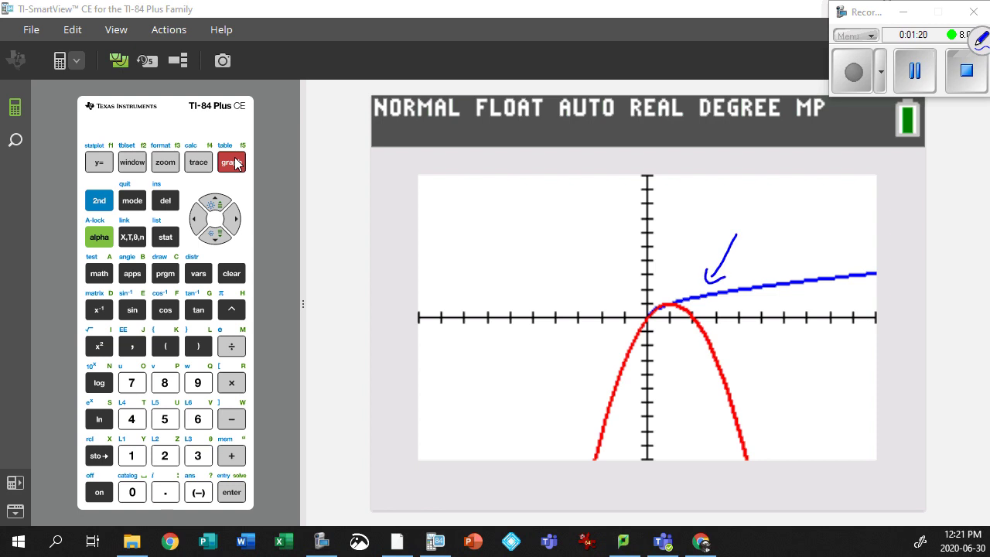
{"action": "mouse_move", "coordinate": [647, 313]}
{"action": "left_mouse_down"}
{"action": "mouse_move", "coordinate": [717, 291]}
{"action": "mouse_move", "coordinate": [880, 274]}
{"action": "left_mouse_up"}
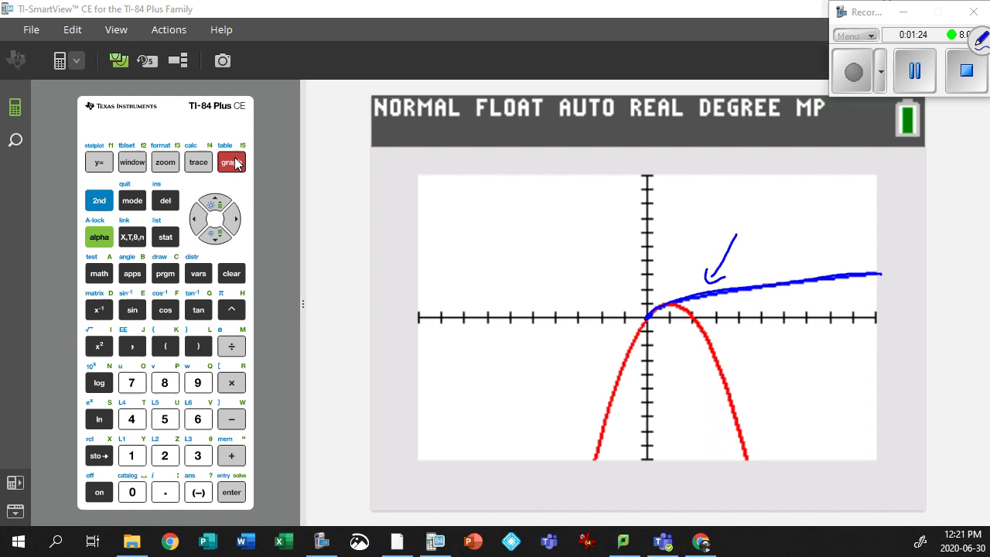
{"action": "key", "text": "r"}
{"action": "mouse_move", "coordinate": [645, 321]}
{"action": "left_mouse_down"}
{"action": "mouse_move", "coordinate": [662, 304]}
{"action": "mouse_move", "coordinate": [627, 353]}
{"action": "left_mouse_up"}
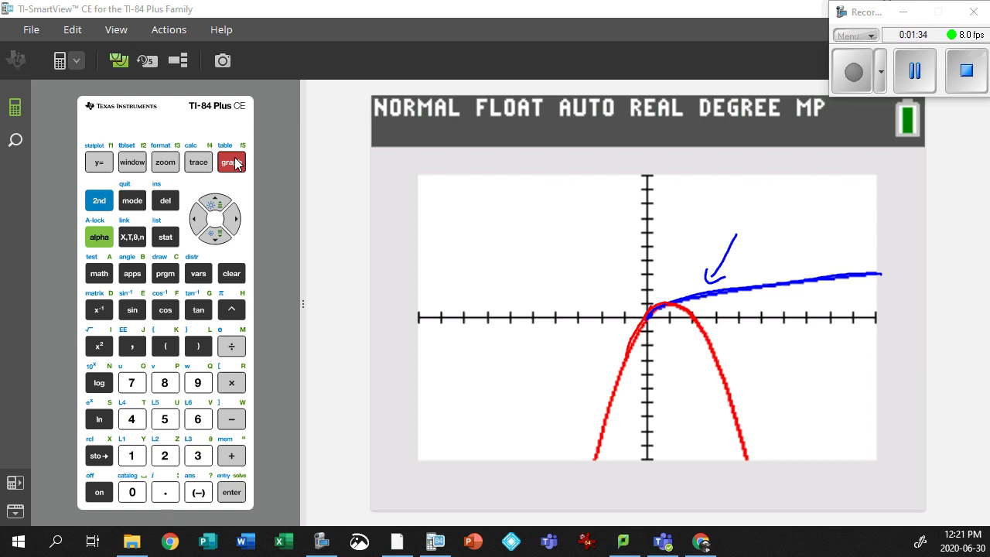
{"action": "mouse_move", "coordinate": [580, 362]}
{"action": "left_mouse_down"}
{"action": "mouse_move", "coordinate": [714, 273]}
{"action": "mouse_move", "coordinate": [795, 243]}
{"action": "mouse_move", "coordinate": [863, 256]}
{"action": "mouse_move", "coordinate": [621, 399]}
{"action": "left_mouse_up"}
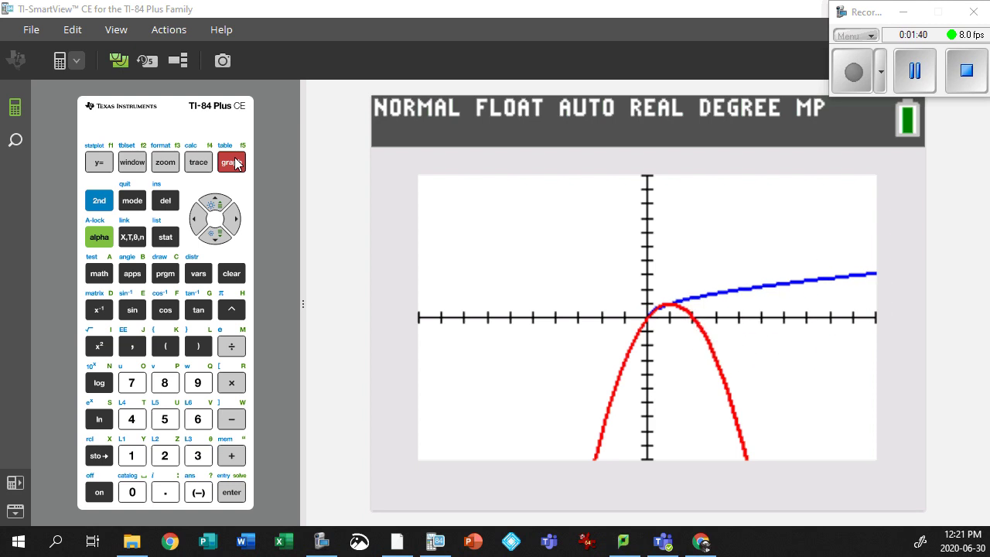
Turn off Y1 and Y2, keep Y3 = Y1(Y2) on, and graph only the composition
{"action": "left_click", "coordinate": [98, 163]}
{"action": "left_click", "coordinate": [195, 218]}
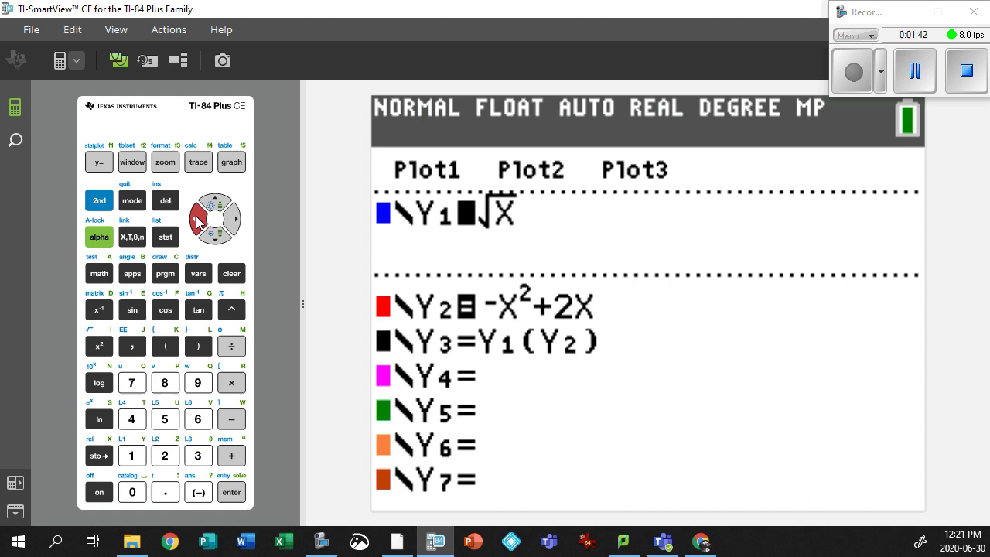
{"action": "left_click", "coordinate": [215, 236]}
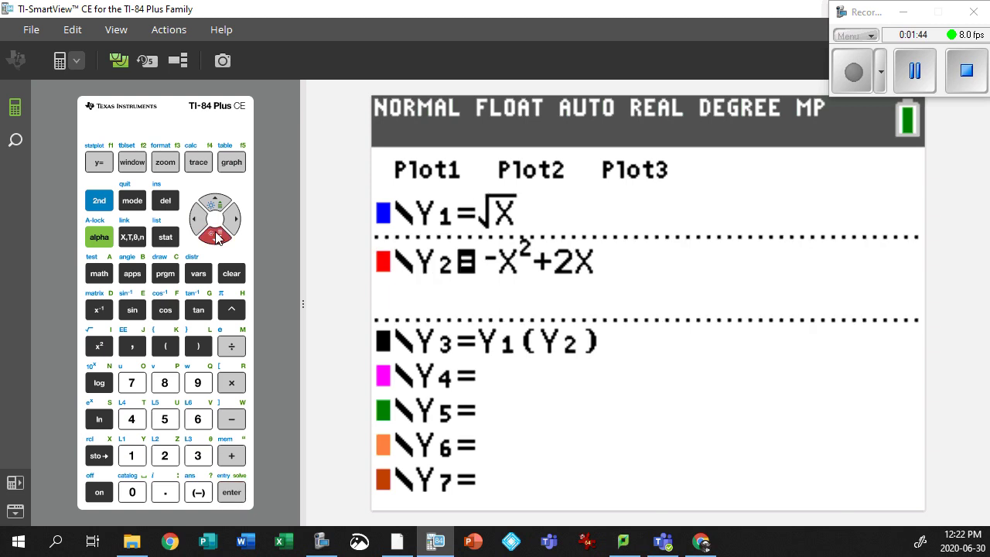
{"action": "left_click", "coordinate": [230, 492]}
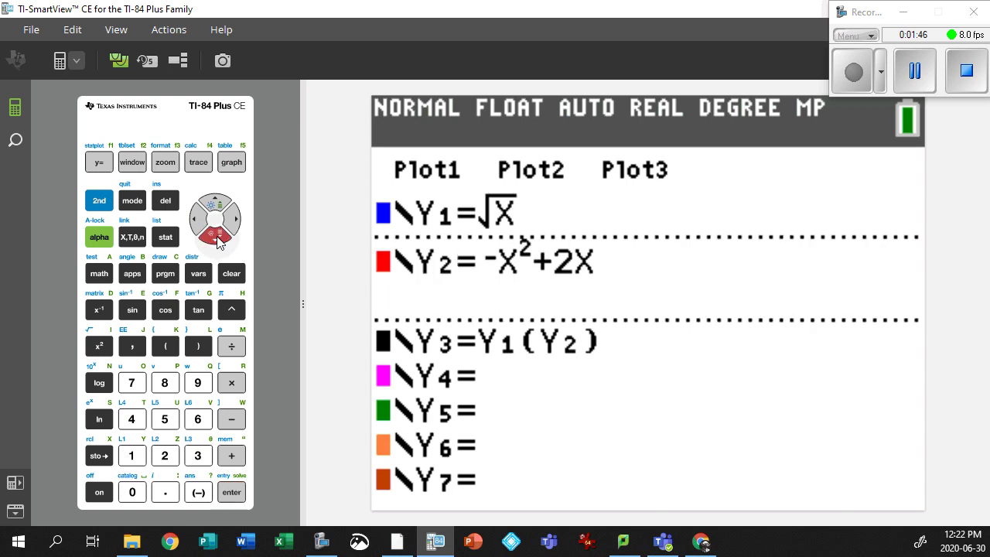
{"action": "left_click", "coordinate": [216, 236]}
{"action": "left_click", "coordinate": [230, 492]}
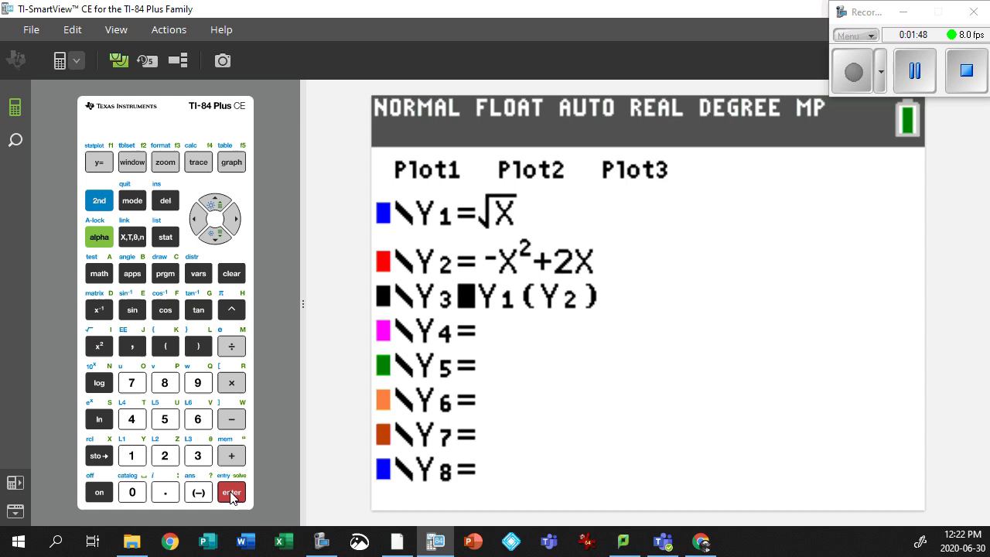
{"action": "left_click", "coordinate": [233, 222]}
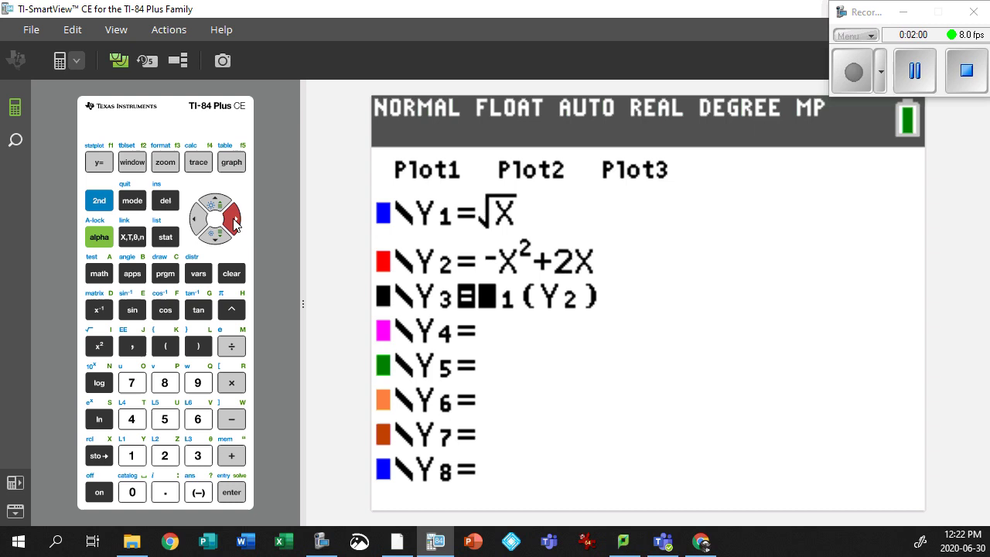
{"action": "left_click", "coordinate": [231, 162]}
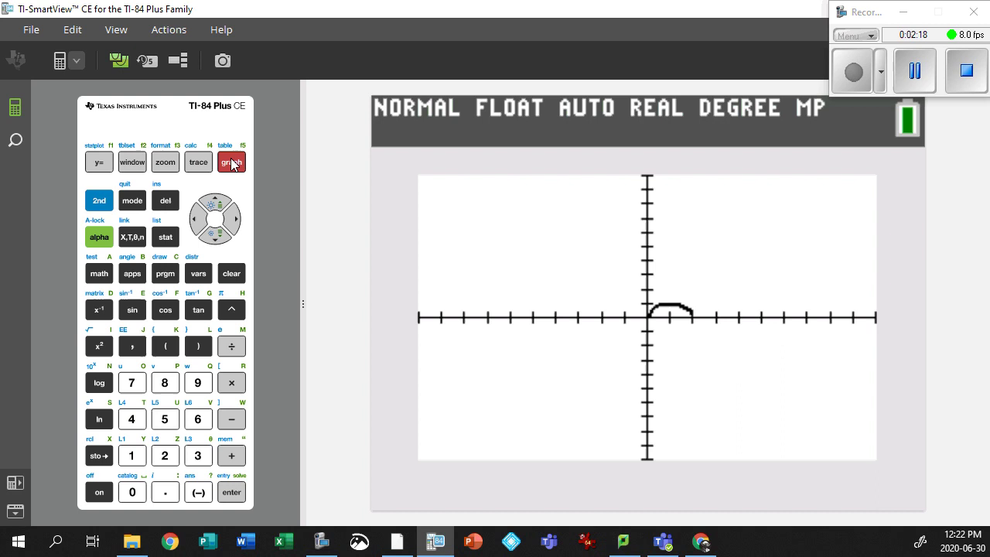
Mark the arc's extent along the x-axis, then return to the Notebook page
{"action": "left_click", "coordinate": [981, 40]}
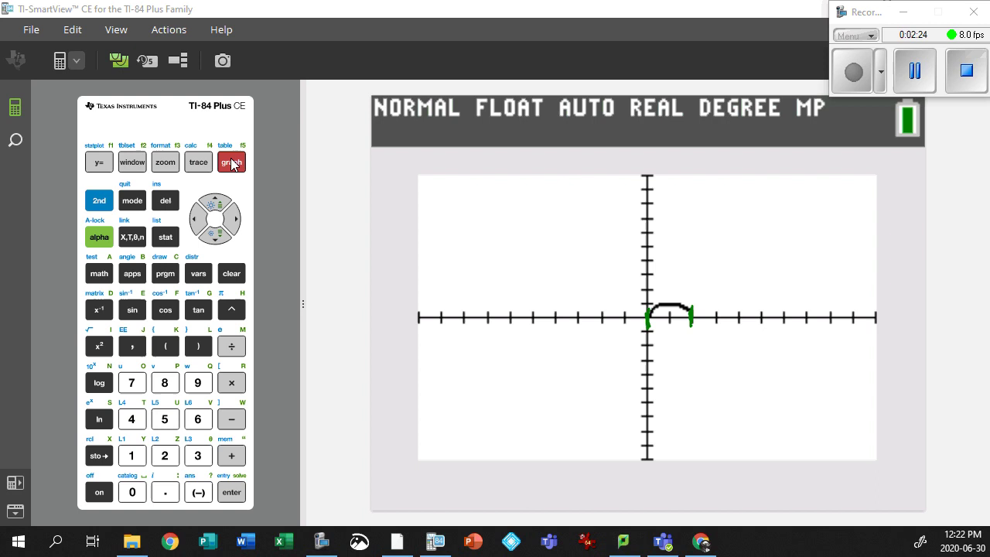
{"action": "mouse_move", "coordinate": [632, 317]}
{"action": "left_mouse_down"}
{"action": "mouse_move", "coordinate": [695, 320]}
{"action": "mouse_move", "coordinate": [634, 322]}
{"action": "mouse_move", "coordinate": [707, 301]}
{"action": "mouse_move", "coordinate": [670, 304]}
{"action": "left_mouse_up"}
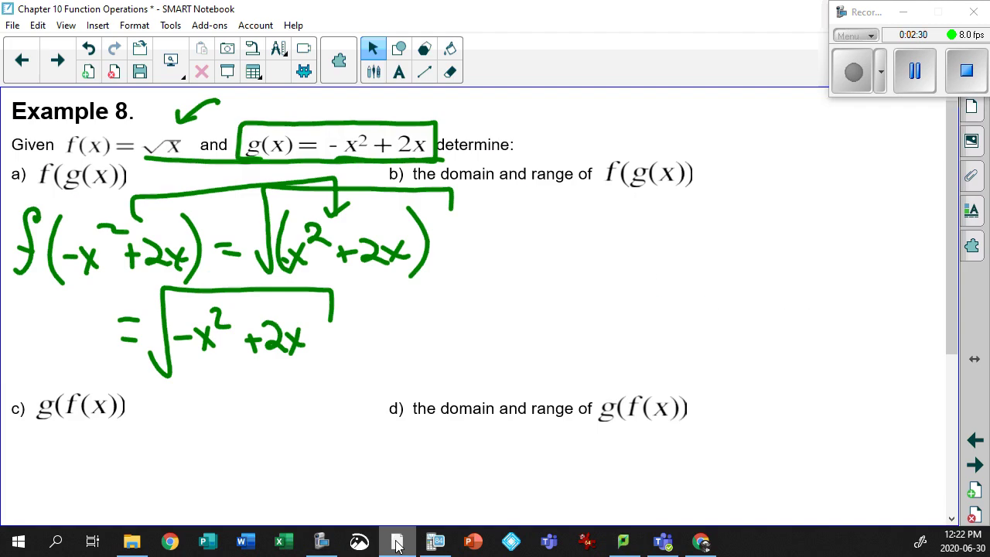
{"action": "left_click", "coordinate": [396, 542]}
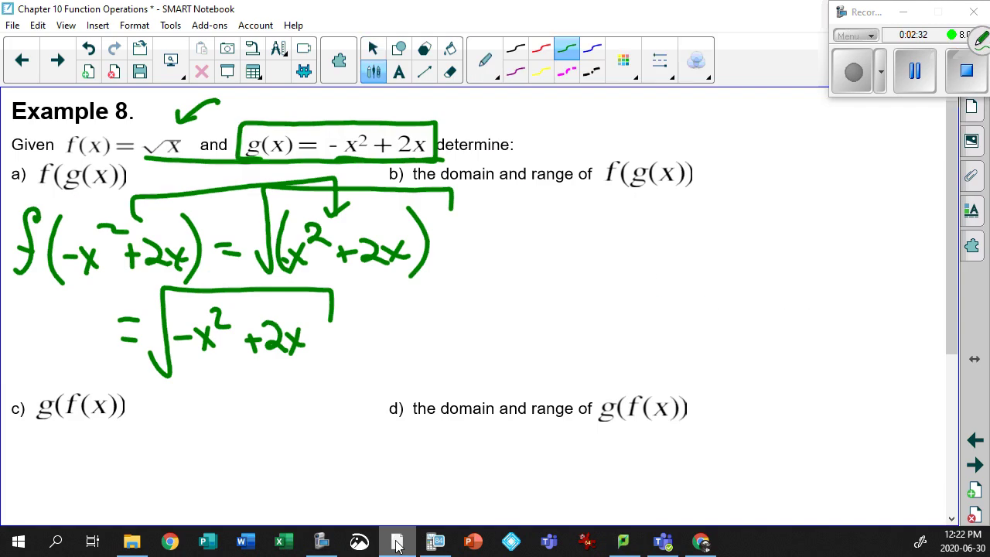
Beside part b, begin the domain set {x | x with lower bound 0
{"action": "left_click_drag", "start_coordinate": [493, 213], "coordinate": [494, 241]}
{"action": "mouse_move", "coordinate": [486, 207]}
{"action": "left_mouse_down"}
{"action": "mouse_move", "coordinate": [507, 221]}
{"action": "mouse_move", "coordinate": [492, 242]}
{"action": "left_mouse_up"}
{"action": "left_click", "coordinate": [518, 219]}
{"action": "left_click", "coordinate": [523, 232]}
{"action": "mouse_move", "coordinate": [567, 200]}
{"action": "left_mouse_down"}
{"action": "mouse_move", "coordinate": [561, 193]}
{"action": "mouse_move", "coordinate": [550, 235]}
{"action": "mouse_move", "coordinate": [564, 260]}
{"action": "left_mouse_up"}
{"action": "mouse_move", "coordinate": [575, 219]}
{"action": "left_mouse_down"}
{"action": "mouse_move", "coordinate": [593, 239]}
{"action": "mouse_move", "coordinate": [576, 241]}
{"action": "left_mouse_up"}
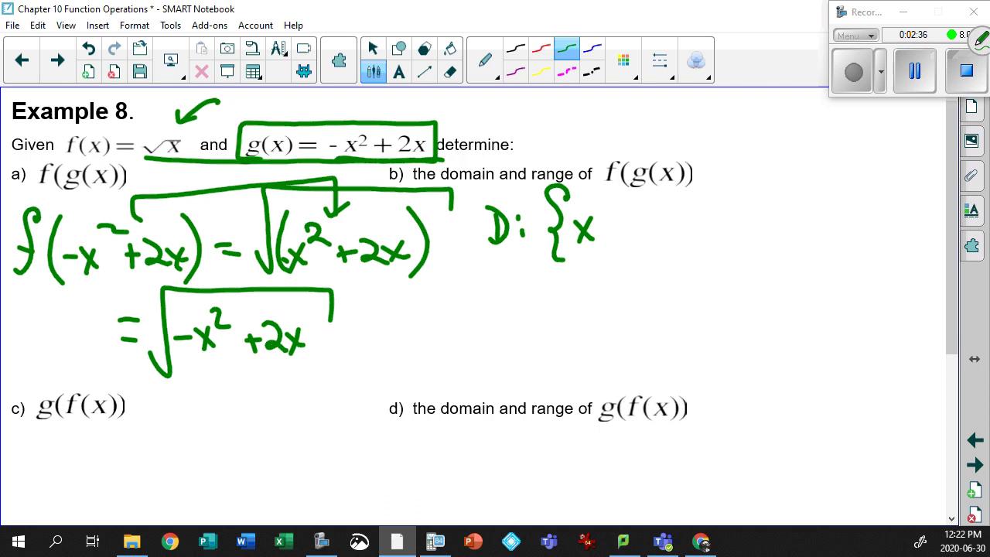
{"action": "left_click_drag", "start_coordinate": [614, 192], "coordinate": [616, 254]}
{"action": "left_click_drag", "start_coordinate": [694, 212], "coordinate": [713, 235]}
{"action": "left_click_drag", "start_coordinate": [712, 211], "coordinate": [693, 234]}
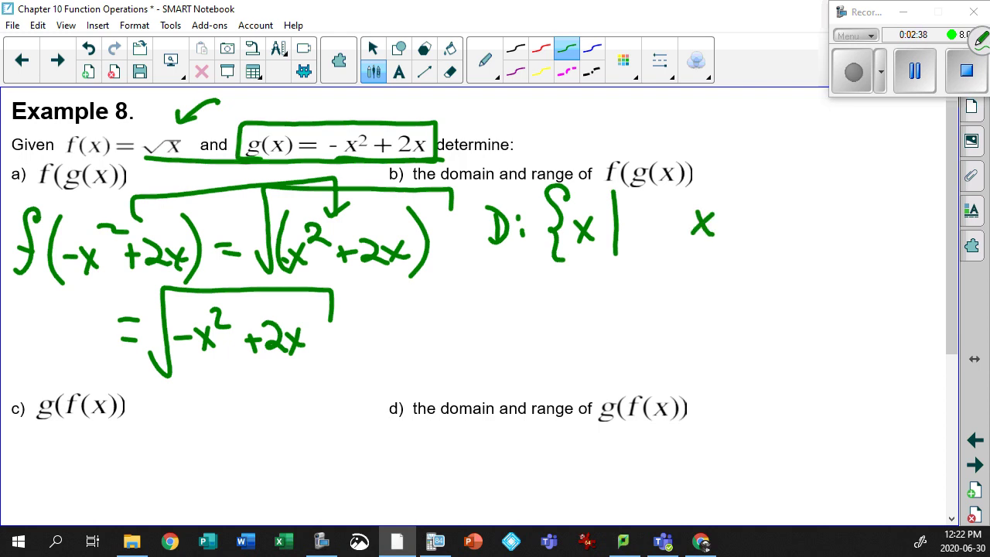
{"action": "left_click_drag", "start_coordinate": [644, 207], "coordinate": [648, 211]}
Finish the domain as 0 ≤ x ≤ 1, x ∈ R, with a closing brace
{"action": "left_click_drag", "start_coordinate": [756, 192], "coordinate": [759, 228]}
{"action": "mouse_move", "coordinate": [671, 199]}
{"action": "left_mouse_down"}
{"action": "mouse_move", "coordinate": [665, 210]}
{"action": "mouse_move", "coordinate": [678, 222]}
{"action": "left_mouse_up"}
{"action": "left_click_drag", "start_coordinate": [662, 227], "coordinate": [682, 229]}
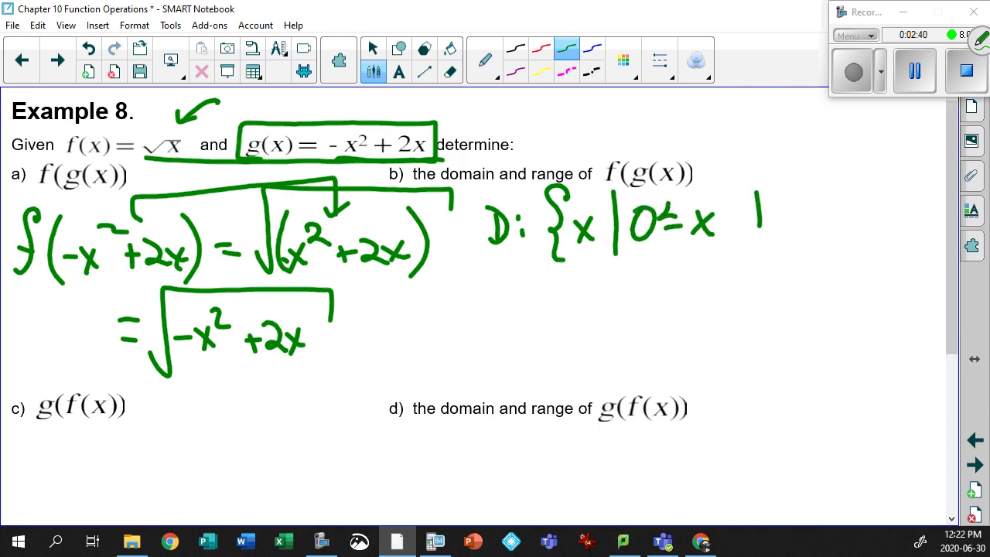
{"action": "left_click_drag", "start_coordinate": [737, 197], "coordinate": [742, 230]}
{"action": "left_click_drag", "start_coordinate": [790, 229], "coordinate": [788, 252]}
{"action": "mouse_move", "coordinate": [804, 209]}
{"action": "left_mouse_down"}
{"action": "mouse_move", "coordinate": [826, 233]}
{"action": "mouse_move", "coordinate": [808, 236]}
{"action": "left_mouse_up"}
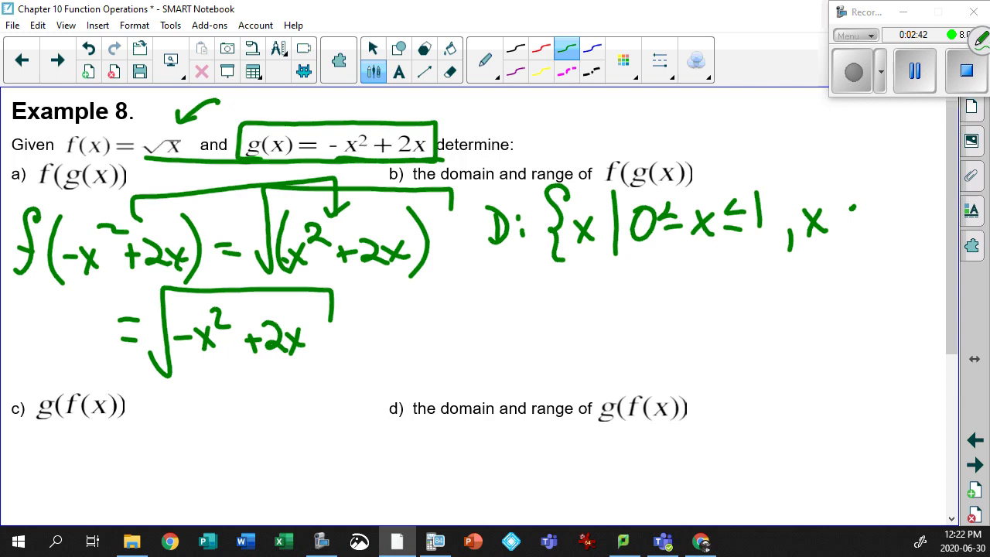
{"action": "mouse_move", "coordinate": [855, 205]}
{"action": "left_mouse_down"}
{"action": "mouse_move", "coordinate": [853, 232]}
{"action": "mouse_move", "coordinate": [861, 219]}
{"action": "left_mouse_up"}
{"action": "left_click_drag", "start_coordinate": [871, 198], "coordinate": [867, 228]}
{"action": "mouse_move", "coordinate": [862, 193]}
{"action": "left_mouse_down"}
{"action": "mouse_move", "coordinate": [883, 189]}
{"action": "mouse_move", "coordinate": [894, 226]}
{"action": "left_mouse_up"}
{"action": "mouse_move", "coordinate": [889, 151]}
{"action": "left_mouse_down"}
{"action": "mouse_move", "coordinate": [910, 202]}
{"action": "mouse_move", "coordinate": [906, 256]}
{"action": "left_mouse_up"}
Below the domain, begin the range set {y | with lower bound 0 and y
{"action": "mouse_move", "coordinate": [486, 292]}
{"action": "left_mouse_down"}
{"action": "mouse_move", "coordinate": [488, 346]}
{"action": "mouse_move", "coordinate": [503, 327]}
{"action": "mouse_move", "coordinate": [508, 343]}
{"action": "left_mouse_up"}
{"action": "left_click", "coordinate": [520, 300]}
{"action": "left_click", "coordinate": [527, 333]}
{"action": "mouse_move", "coordinate": [572, 289]}
{"action": "left_mouse_down"}
{"action": "mouse_move", "coordinate": [550, 315]}
{"action": "mouse_move", "coordinate": [555, 367]}
{"action": "left_mouse_up"}
{"action": "left_click_drag", "start_coordinate": [583, 312], "coordinate": [594, 340]}
{"action": "left_click_drag", "start_coordinate": [603, 309], "coordinate": [595, 374]}
{"action": "left_click_drag", "start_coordinate": [630, 277], "coordinate": [629, 348]}
{"action": "left_click_drag", "start_coordinate": [706, 298], "coordinate": [717, 326]}
{"action": "left_click_drag", "start_coordinate": [727, 298], "coordinate": [717, 357]}
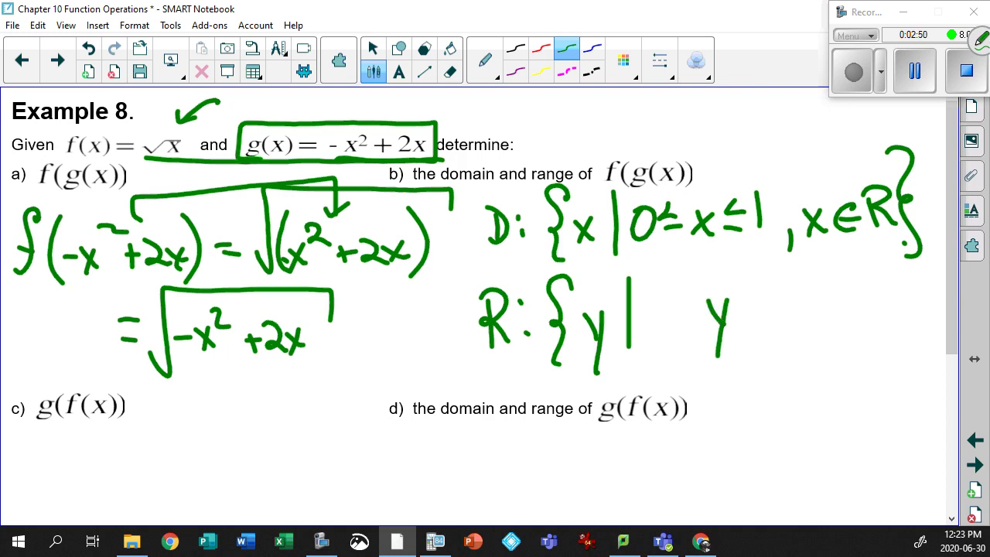
{"action": "left_click_drag", "start_coordinate": [657, 294], "coordinate": [670, 298]}
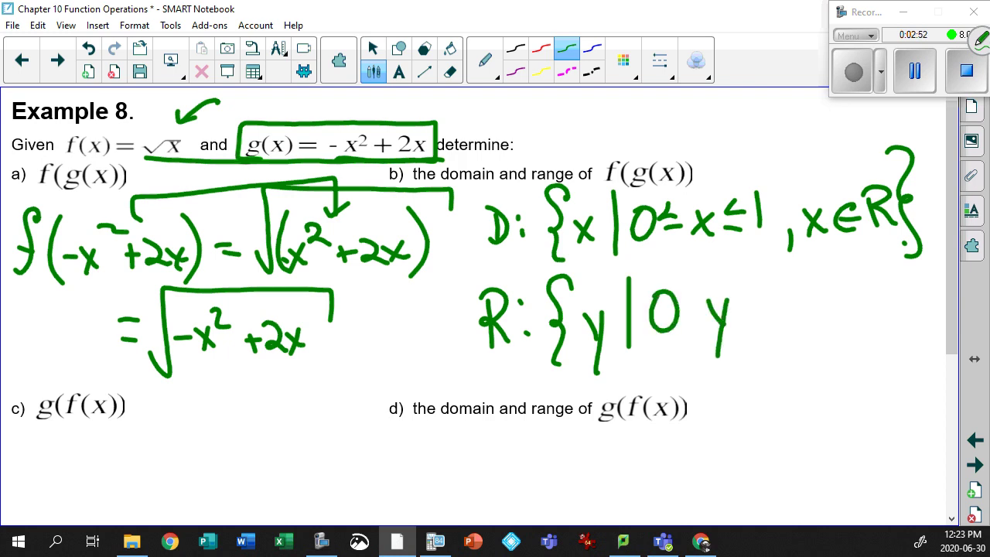
{"action": "left_click_drag", "start_coordinate": [772, 273], "coordinate": [775, 335]}
{"action": "key", "text": "Escape"}
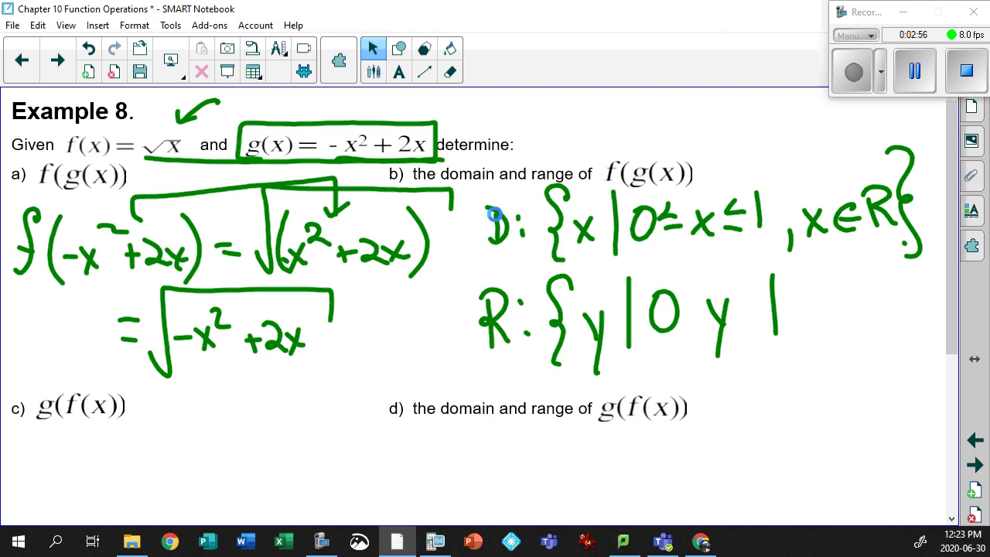
Check where the curve ends on the calculator graph, then change the domain's upper bound from 1 to 2
{"action": "left_click", "coordinate": [435, 541]}
{"action": "left_click_drag", "start_coordinate": [694, 284], "coordinate": [696, 337]}
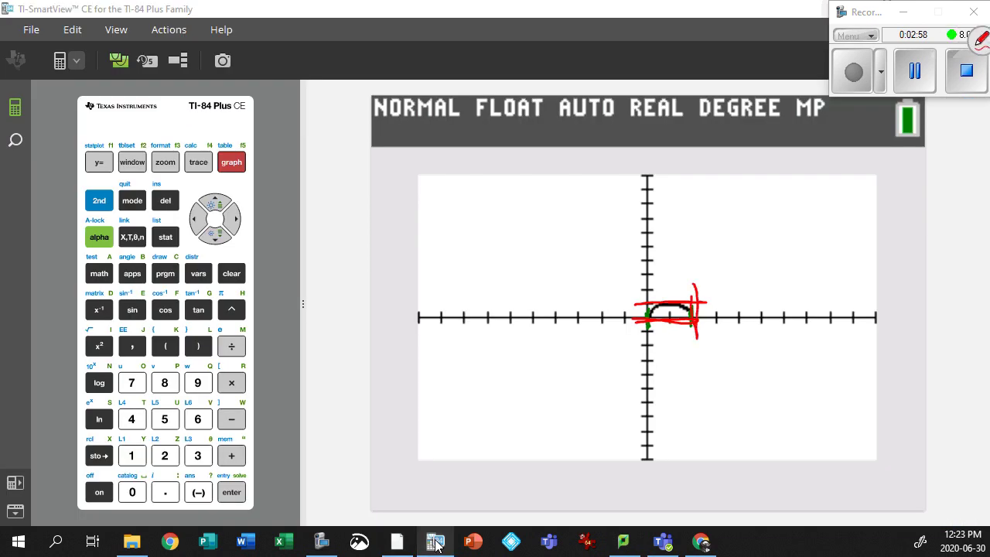
{"action": "left_click", "coordinate": [435, 542]}
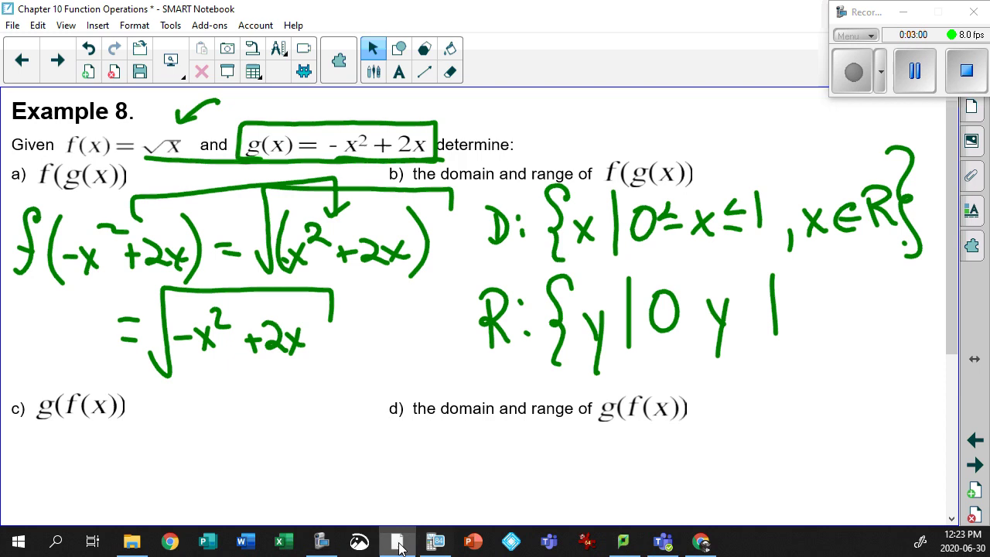
{"action": "mouse_move", "coordinate": [747, 189]}
{"action": "left_mouse_down"}
{"action": "mouse_move", "coordinate": [769, 230]}
{"action": "mouse_move", "coordinate": [785, 238]}
{"action": "left_mouse_up"}
Complete the range set with its inequality signs, y ∈ R and a closing brace
{"action": "mouse_move", "coordinate": [696, 277]}
{"action": "left_mouse_down"}
{"action": "mouse_move", "coordinate": [683, 294]}
{"action": "mouse_move", "coordinate": [701, 307]}
{"action": "left_mouse_up"}
{"action": "left_click_drag", "start_coordinate": [685, 317], "coordinate": [703, 320]}
{"action": "mouse_move", "coordinate": [750, 281]}
{"action": "left_mouse_down"}
{"action": "mouse_move", "coordinate": [753, 311]}
{"action": "mouse_move", "coordinate": [797, 339]}
{"action": "left_mouse_up"}
{"action": "left_click", "coordinate": [794, 314]}
{"action": "left_click_drag", "start_coordinate": [815, 303], "coordinate": [825, 340]}
{"action": "mouse_move", "coordinate": [860, 297]}
{"action": "left_mouse_down"}
{"action": "mouse_move", "coordinate": [863, 330]}
{"action": "mouse_move", "coordinate": [866, 315]}
{"action": "left_mouse_up"}
{"action": "mouse_move", "coordinate": [886, 280]}
{"action": "left_mouse_down"}
{"action": "mouse_move", "coordinate": [888, 324]}
{"action": "mouse_move", "coordinate": [890, 311]}
{"action": "mouse_move", "coordinate": [906, 329]}
{"action": "left_mouse_up"}
{"action": "mouse_move", "coordinate": [898, 263]}
{"action": "left_mouse_down"}
{"action": "mouse_move", "coordinate": [919, 296]}
{"action": "mouse_move", "coordinate": [911, 355]}
{"action": "left_mouse_up"}
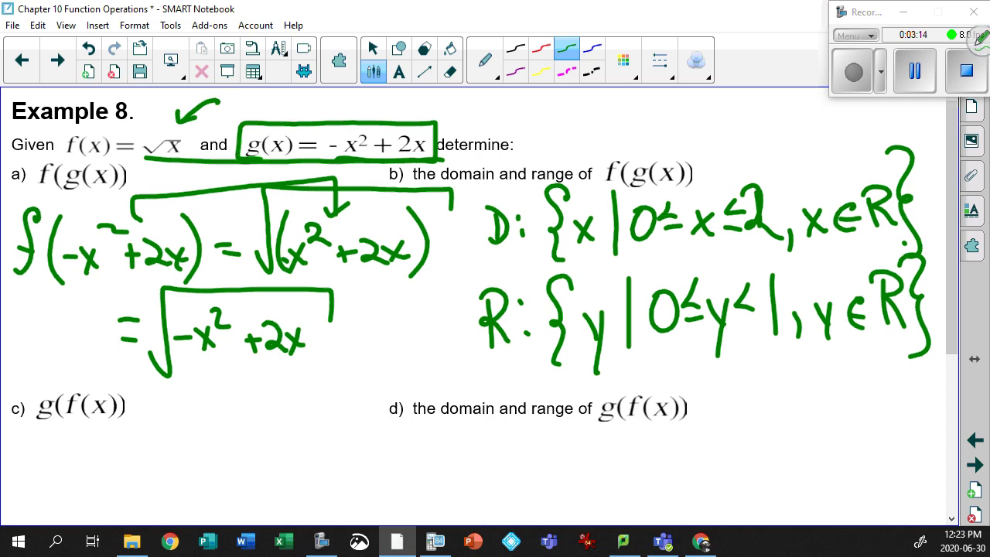
{"action": "key", "text": "Escape"}
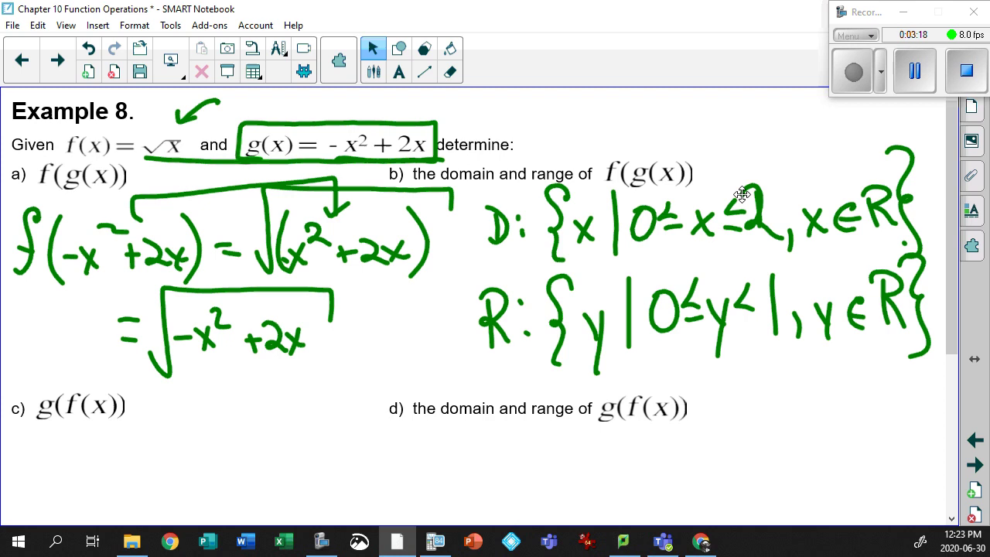
{"action": "key", "text": "alt+Tab"}
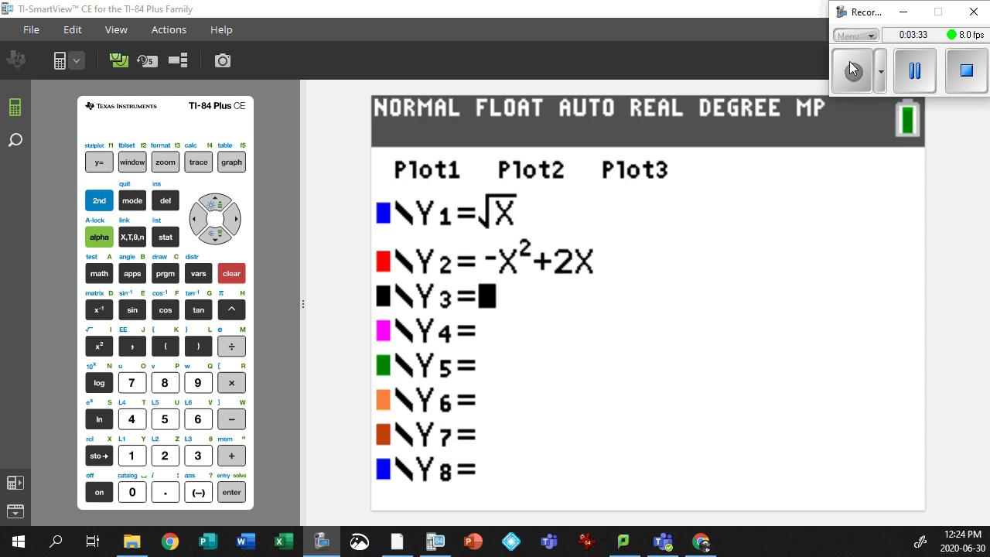
Enter Y2(Y1) into Y3 using the function-variable menu, then return to the Notebook page
{"action": "left_click", "coordinate": [98, 240]}
{"action": "left_click", "coordinate": [198, 161]}
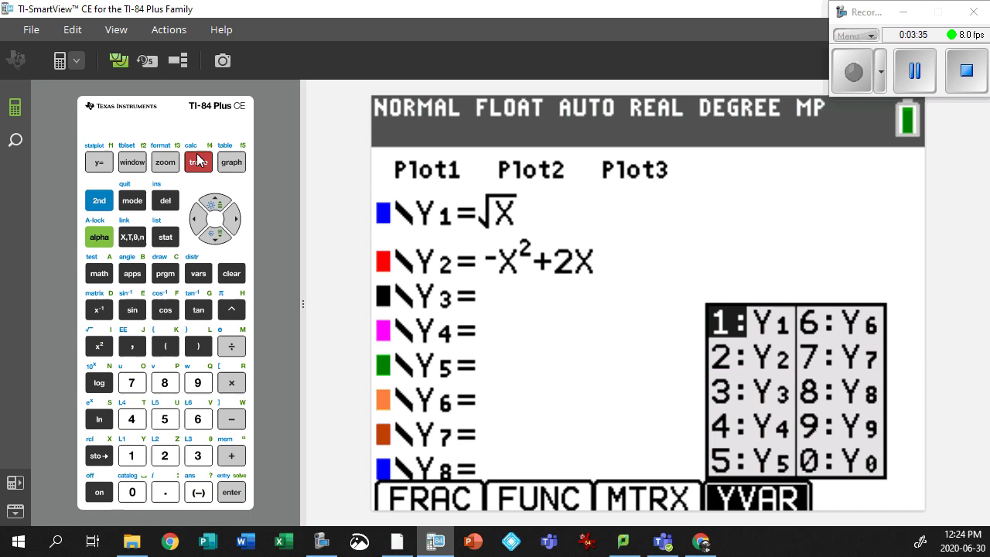
{"action": "left_click", "coordinate": [216, 235]}
{"action": "left_click", "coordinate": [232, 492]}
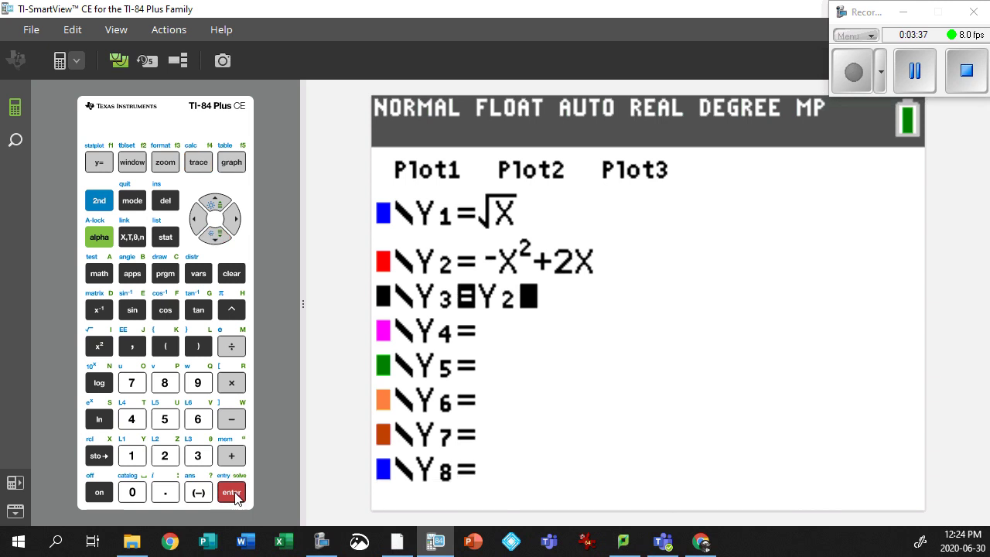
{"action": "left_click", "coordinate": [164, 347]}
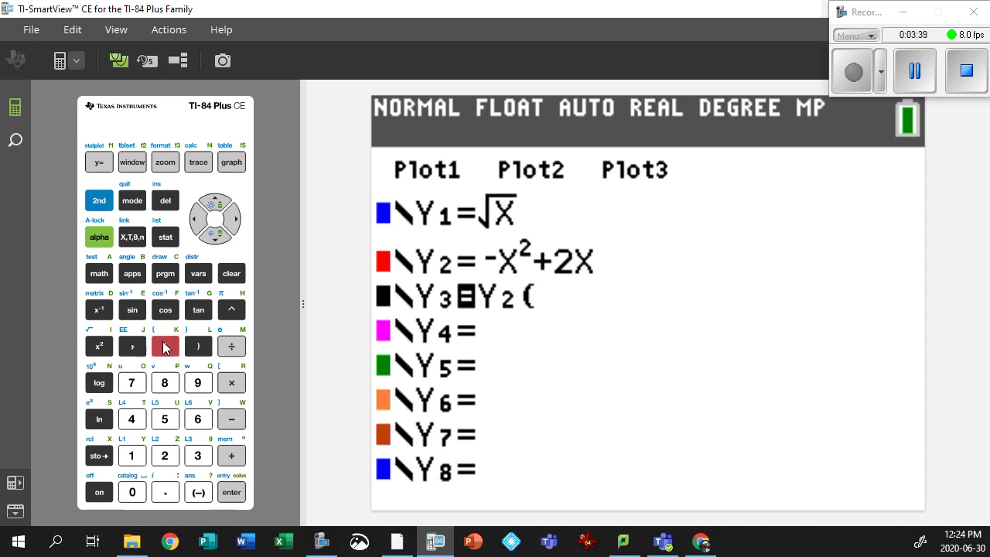
{"action": "left_click", "coordinate": [99, 237]}
{"action": "left_click", "coordinate": [198, 161]}
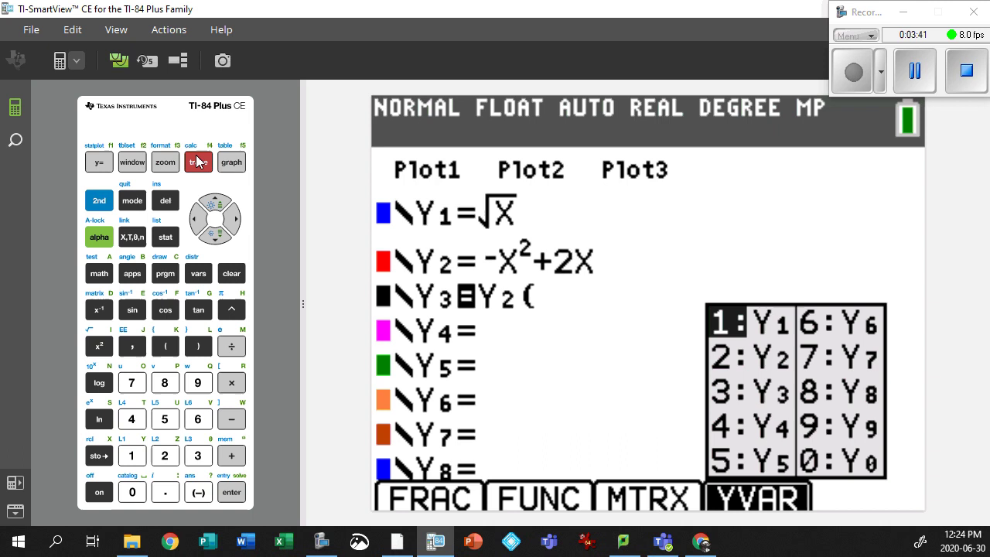
{"action": "left_click", "coordinate": [232, 492]}
{"action": "left_click", "coordinate": [198, 346]}
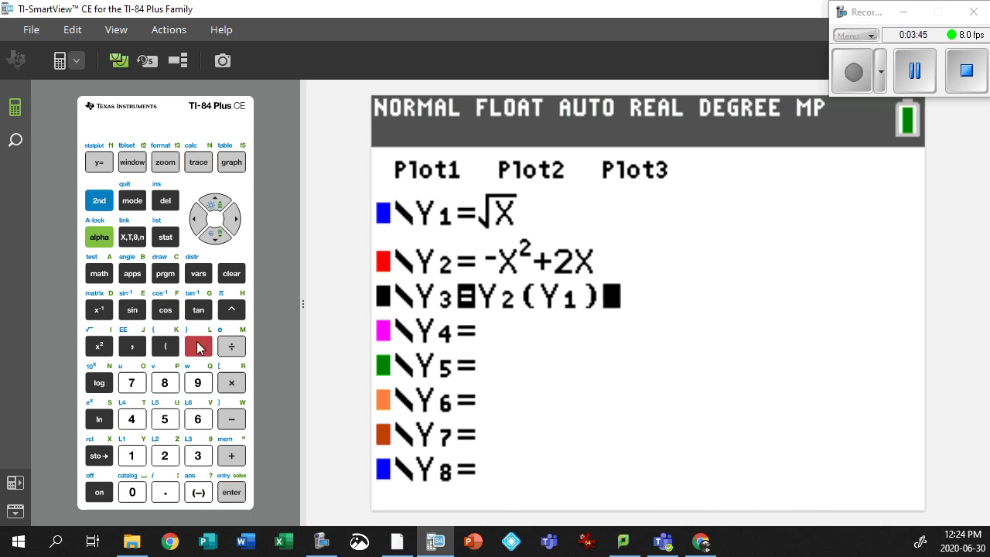
{"action": "left_click", "coordinate": [398, 543]}
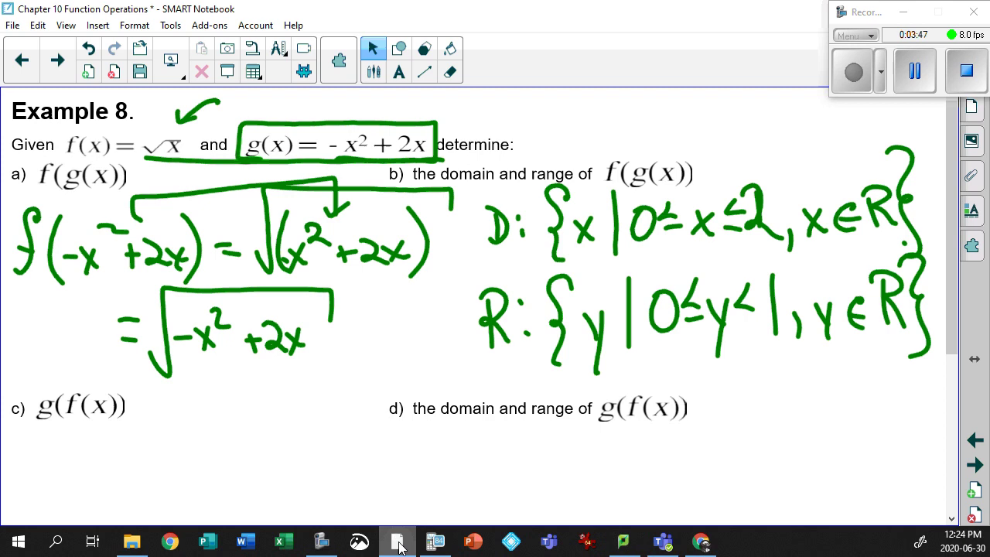
Scroll down to part c) and write g(√x) = in green ink
{"action": "scroll", "coordinate": [955, 395], "scroll_direction": "down", "scroll_amount": 5}
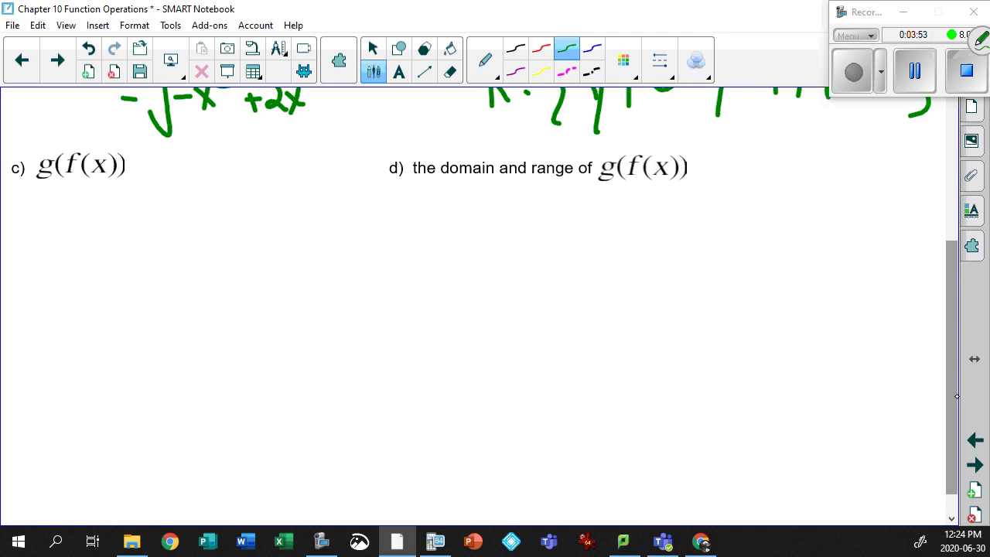
{"action": "mouse_move", "coordinate": [39, 231]}
{"action": "left_mouse_down"}
{"action": "mouse_move", "coordinate": [25, 235]}
{"action": "mouse_move", "coordinate": [20, 280]}
{"action": "left_mouse_up"}
{"action": "mouse_move", "coordinate": [65, 208]}
{"action": "left_mouse_down"}
{"action": "mouse_move", "coordinate": [75, 260]}
{"action": "mouse_move", "coordinate": [75, 238]}
{"action": "mouse_move", "coordinate": [83, 249]}
{"action": "mouse_move", "coordinate": [127, 211]}
{"action": "mouse_move", "coordinate": [91, 229]}
{"action": "mouse_move", "coordinate": [110, 244]}
{"action": "left_mouse_up"}
{"action": "left_click_drag", "start_coordinate": [99, 237], "coordinate": [90, 255]}
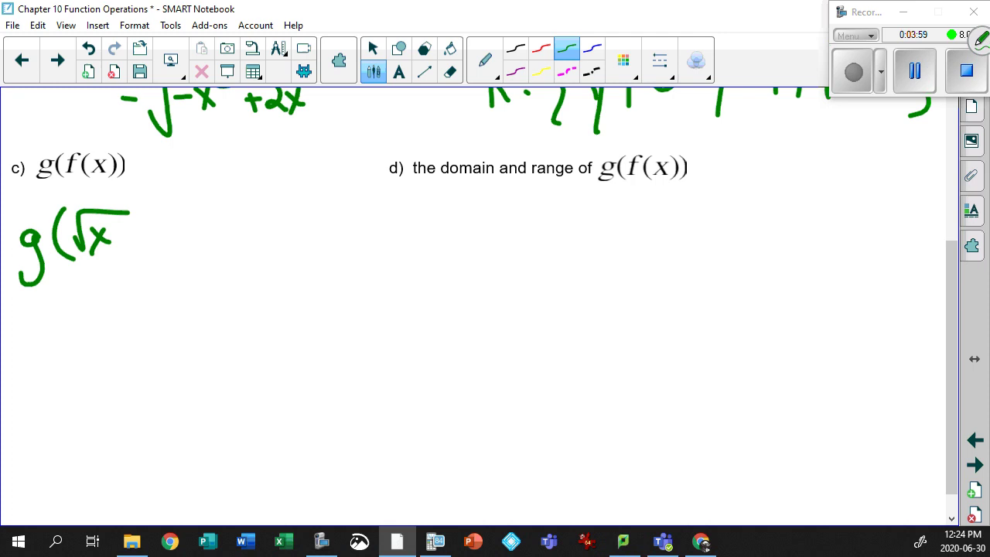
{"action": "left_click_drag", "start_coordinate": [122, 191], "coordinate": [119, 265]}
{"action": "left_click_drag", "start_coordinate": [149, 233], "coordinate": [168, 231]}
{"action": "mouse_move", "coordinate": [147, 246]}
{"action": "left_mouse_down"}
{"action": "mouse_move", "coordinate": [190, 232]}
{"action": "mouse_move", "coordinate": [226, 271]}
{"action": "left_mouse_up"}
Write the template −( )² + 2( ) after the equals sign
{"action": "left_click_drag", "start_coordinate": [285, 203], "coordinate": [302, 271]}
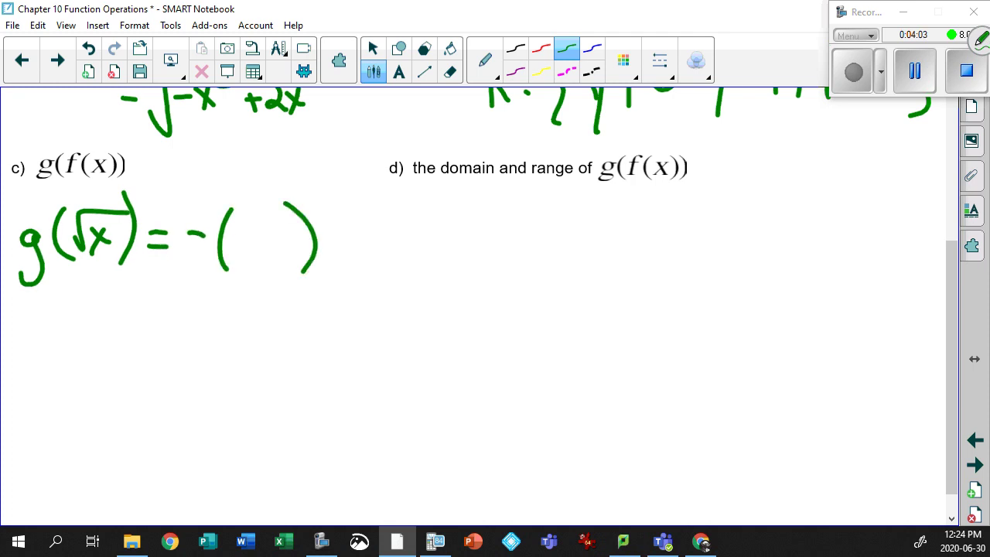
{"action": "mouse_move", "coordinate": [313, 193]}
{"action": "left_mouse_down"}
{"action": "mouse_move", "coordinate": [334, 206]}
{"action": "mouse_move", "coordinate": [350, 232]}
{"action": "mouse_move", "coordinate": [352, 265]}
{"action": "left_mouse_up"}
{"action": "left_click_drag", "start_coordinate": [338, 246], "coordinate": [392, 266]}
{"action": "left_click_drag", "start_coordinate": [406, 212], "coordinate": [403, 264]}
{"action": "left_click_drag", "start_coordinate": [442, 203], "coordinate": [451, 282]}
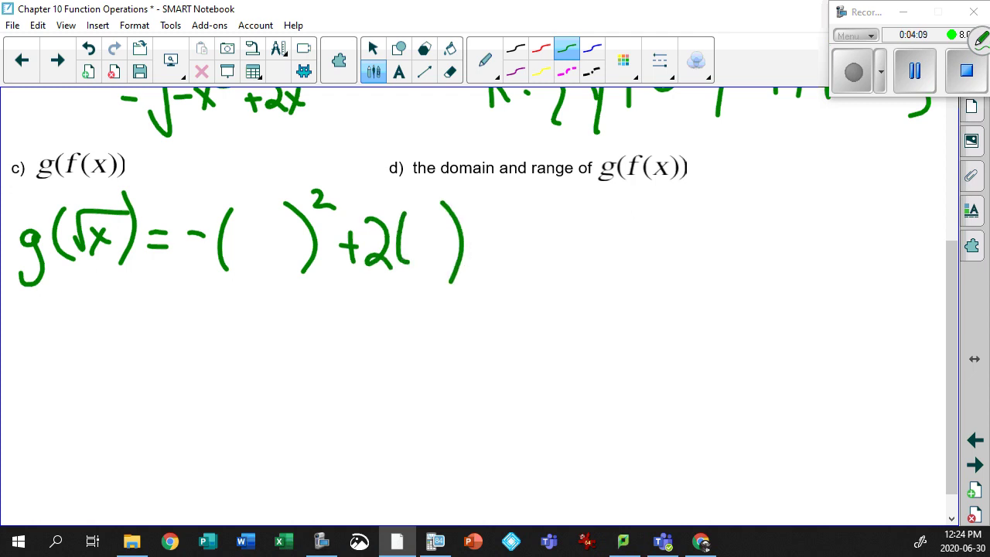
In blue ink, draw arrows placing √x into both brackets and circle the squared √x
{"action": "left_click", "coordinate": [372, 47]}
{"action": "left_click", "coordinate": [591, 48]}
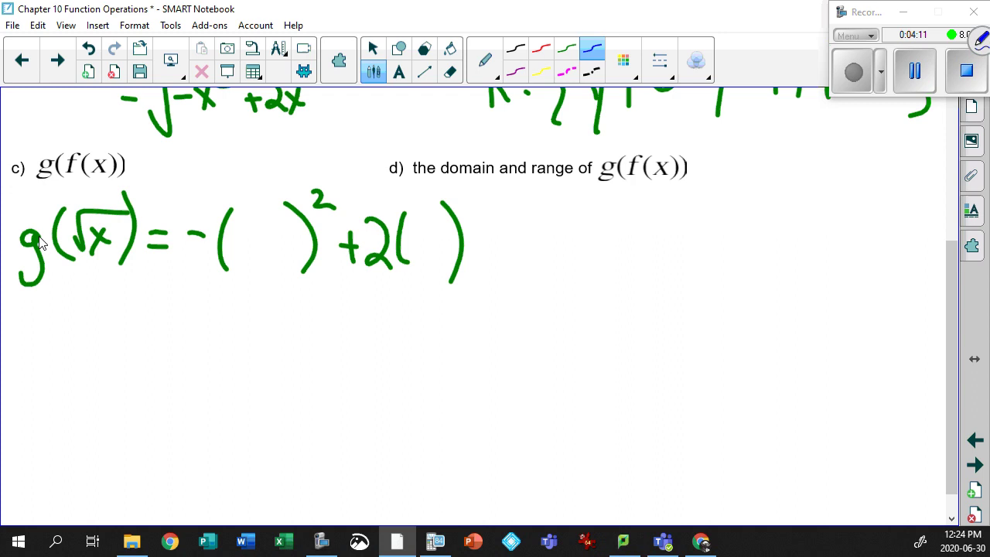
{"action": "mouse_move", "coordinate": [96, 207]}
{"action": "left_mouse_down"}
{"action": "mouse_move", "coordinate": [150, 168]}
{"action": "mouse_move", "coordinate": [263, 153]}
{"action": "mouse_move", "coordinate": [270, 188]}
{"action": "left_mouse_up"}
{"action": "mouse_move", "coordinate": [263, 153]}
{"action": "left_mouse_down"}
{"action": "mouse_move", "coordinate": [419, 154]}
{"action": "mouse_move", "coordinate": [421, 201]}
{"action": "mouse_move", "coordinate": [435, 187]}
{"action": "left_mouse_up"}
{"action": "mouse_move", "coordinate": [238, 245]}
{"action": "left_mouse_down"}
{"action": "mouse_move", "coordinate": [248, 218]}
{"action": "mouse_move", "coordinate": [292, 218]}
{"action": "left_mouse_up"}
{"action": "mouse_move", "coordinate": [263, 244]}
{"action": "left_mouse_down"}
{"action": "mouse_move", "coordinate": [279, 261]}
{"action": "mouse_move", "coordinate": [261, 269]}
{"action": "left_mouse_up"}
{"action": "mouse_move", "coordinate": [410, 246]}
{"action": "left_mouse_down"}
{"action": "mouse_move", "coordinate": [426, 216]}
{"action": "mouse_move", "coordinate": [455, 221]}
{"action": "mouse_move", "coordinate": [450, 258]}
{"action": "left_mouse_up"}
{"action": "left_click_drag", "start_coordinate": [449, 235], "coordinate": [434, 258]}
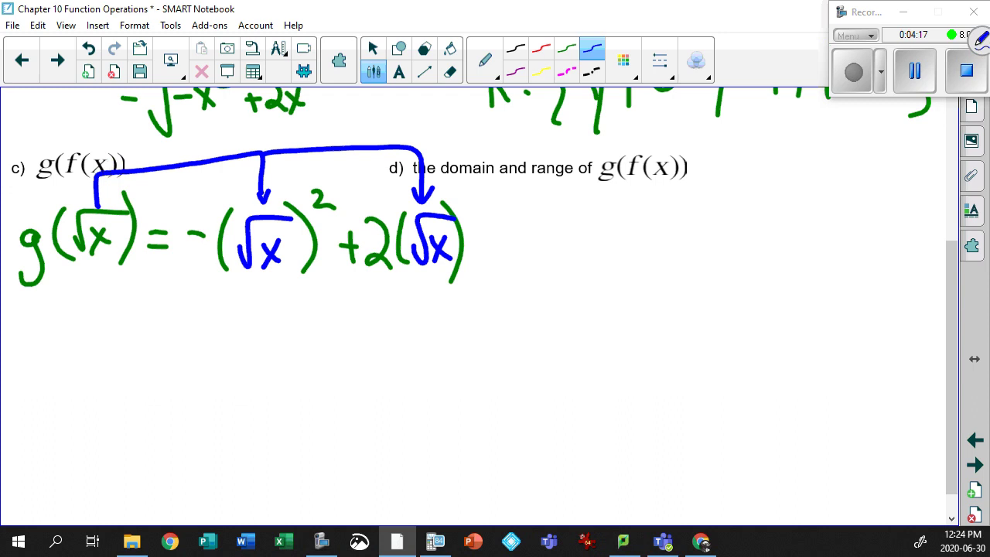
{"action": "mouse_move", "coordinate": [224, 278]}
{"action": "left_mouse_down"}
{"action": "mouse_move", "coordinate": [313, 236]}
{"action": "mouse_move", "coordinate": [241, 286]}
{"action": "mouse_move", "coordinate": [268, 294]}
{"action": "left_mouse_up"}
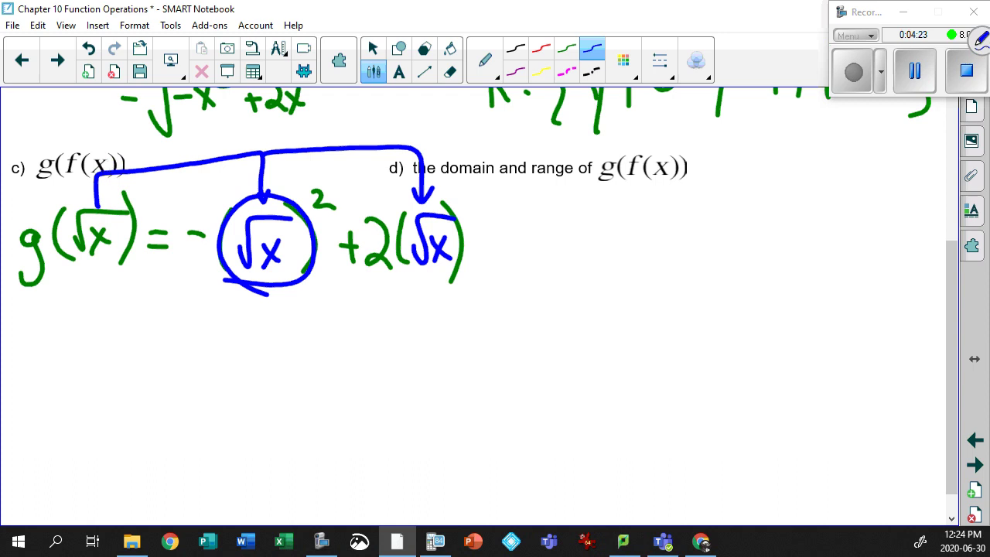
Write the simplified result −x + 2√x beneath the substitution
{"action": "left_click_drag", "start_coordinate": [181, 343], "coordinate": [209, 343]}
{"action": "left_click_drag", "start_coordinate": [234, 331], "coordinate": [253, 360]}
{"action": "left_click_drag", "start_coordinate": [255, 329], "coordinate": [243, 364]}
{"action": "mouse_move", "coordinate": [293, 329]}
{"action": "left_mouse_down"}
{"action": "mouse_move", "coordinate": [294, 355]}
{"action": "mouse_move", "coordinate": [308, 345]}
{"action": "left_mouse_up"}
{"action": "mouse_move", "coordinate": [328, 323]}
{"action": "left_mouse_down"}
{"action": "mouse_move", "coordinate": [323, 354]}
{"action": "mouse_move", "coordinate": [346, 354]}
{"action": "left_mouse_up"}
{"action": "mouse_move", "coordinate": [349, 344]}
{"action": "left_mouse_down"}
{"action": "mouse_move", "coordinate": [378, 310]}
{"action": "mouse_move", "coordinate": [402, 310]}
{"action": "mouse_move", "coordinate": [399, 357]}
{"action": "left_mouse_up"}
{"action": "mouse_move", "coordinate": [391, 328]}
{"action": "left_mouse_down"}
{"action": "mouse_move", "coordinate": [400, 351]}
{"action": "mouse_move", "coordinate": [378, 362]}
{"action": "left_mouse_up"}
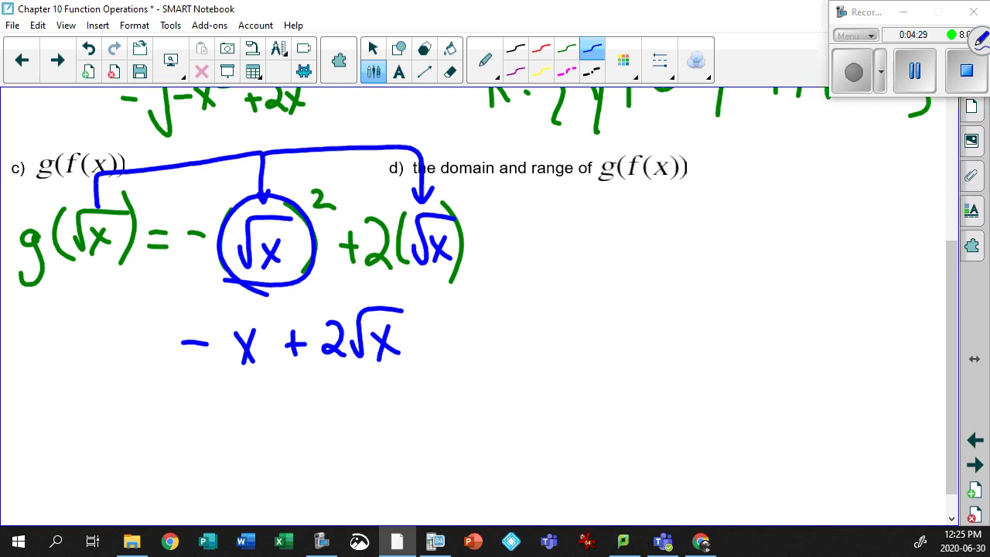
{"action": "left_click", "coordinate": [372, 48]}
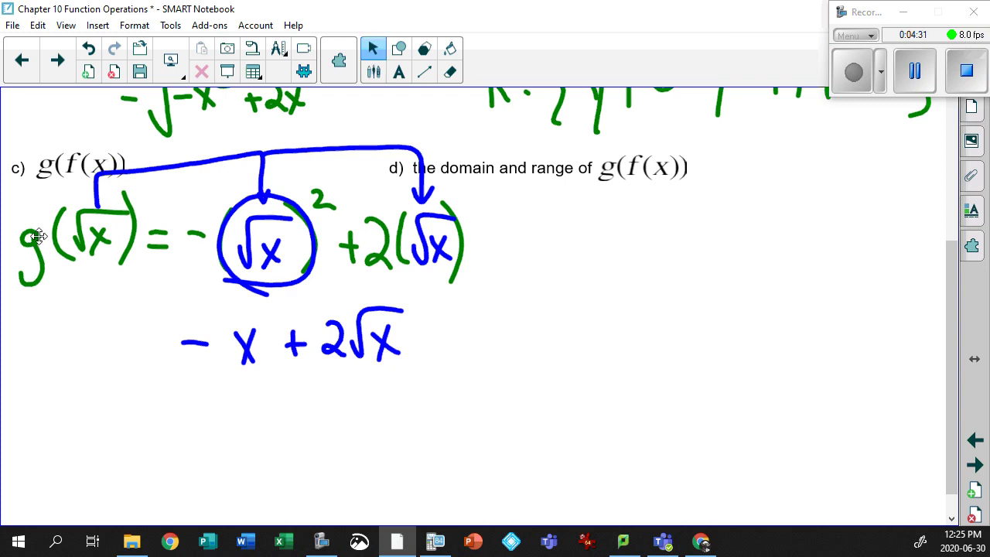
Turn off Y3, turn on Y1 (√x) and Y2 (the parabola), and graph them together
{"action": "left_click", "coordinate": [437, 542]}
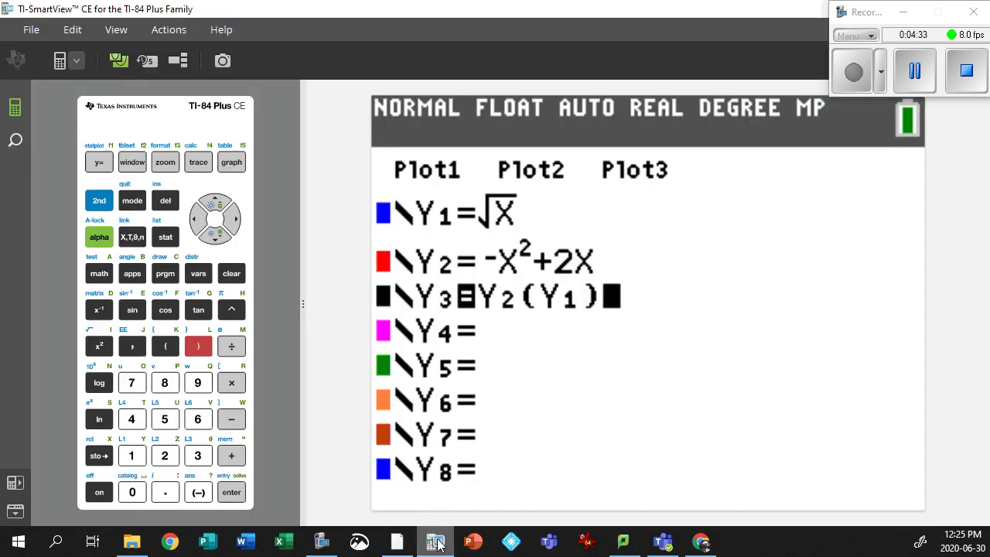
{"action": "left_click", "coordinate": [196, 221]}
{"action": "left_click", "coordinate": [196, 220]}
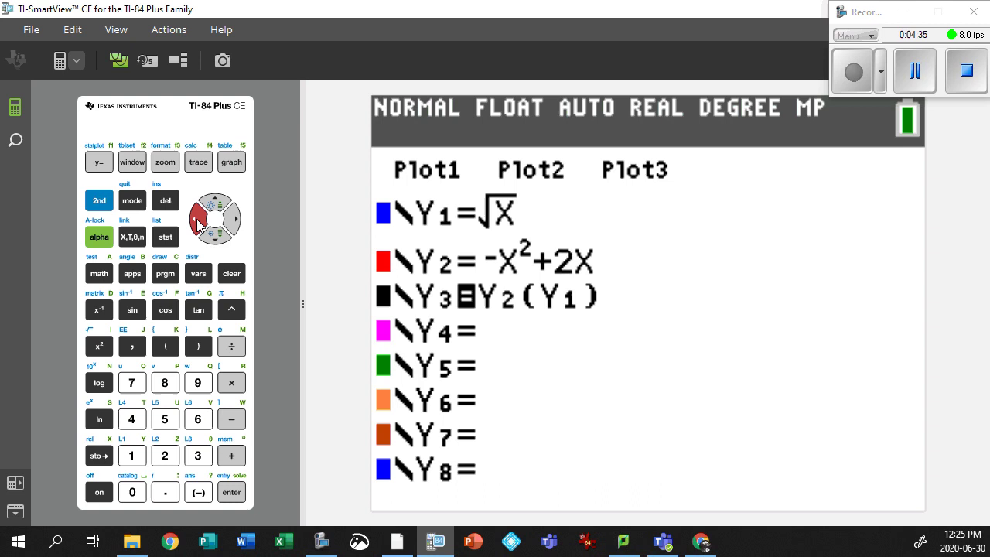
{"action": "left_click", "coordinate": [195, 220]}
{"action": "left_click", "coordinate": [196, 220]}
{"action": "left_click", "coordinate": [233, 493]}
{"action": "left_click", "coordinate": [216, 203]}
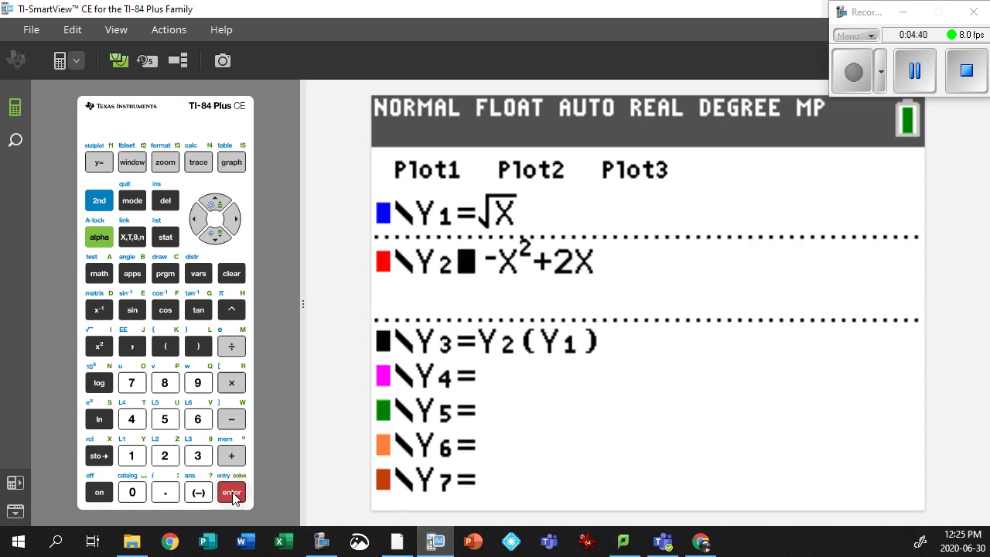
{"action": "left_click", "coordinate": [216, 202]}
{"action": "left_click", "coordinate": [232, 493]}
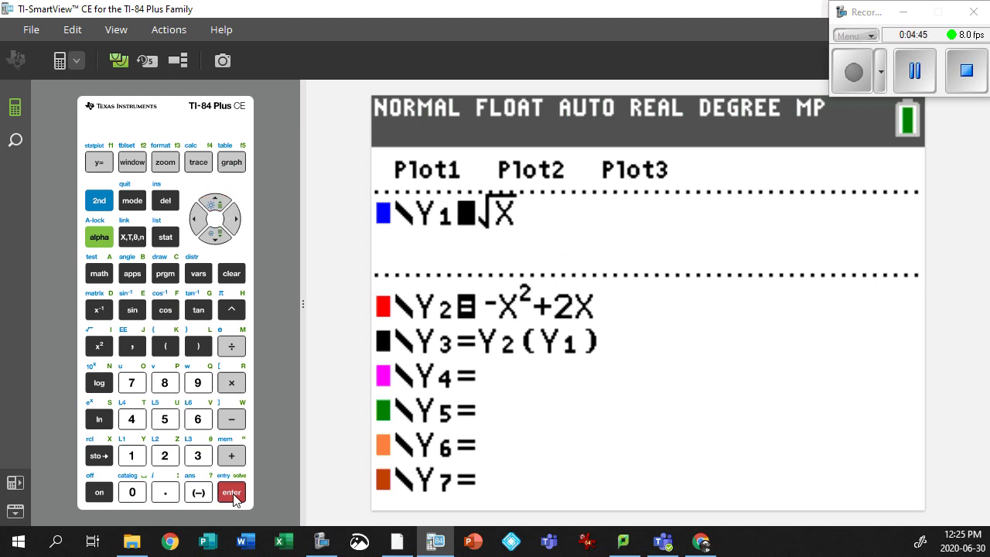
{"action": "left_click", "coordinate": [232, 163]}
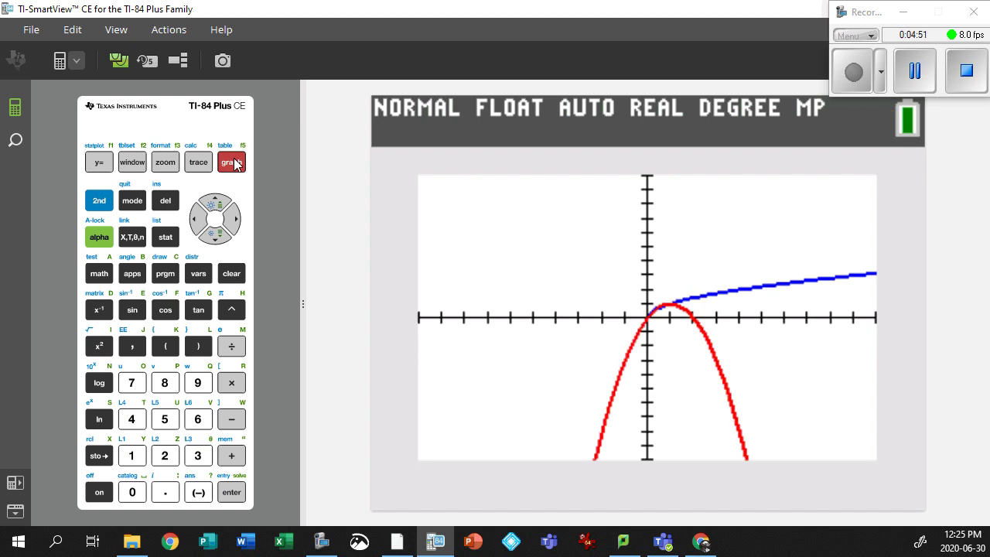
Turn off Y1 and Y2, turn Y3 back on, and graph only the composition Y2(Y1)
{"action": "left_click", "coordinate": [99, 164]}
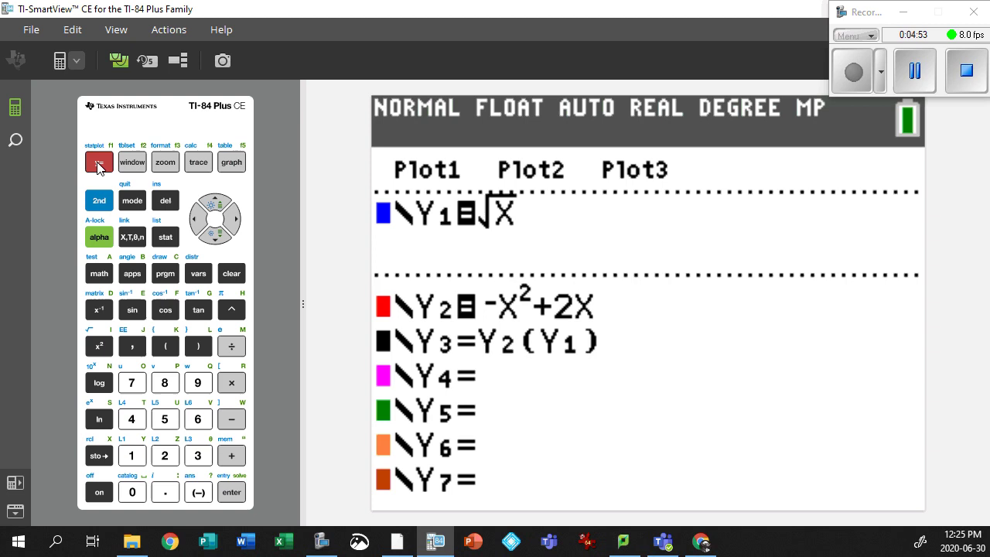
{"action": "left_click", "coordinate": [198, 220]}
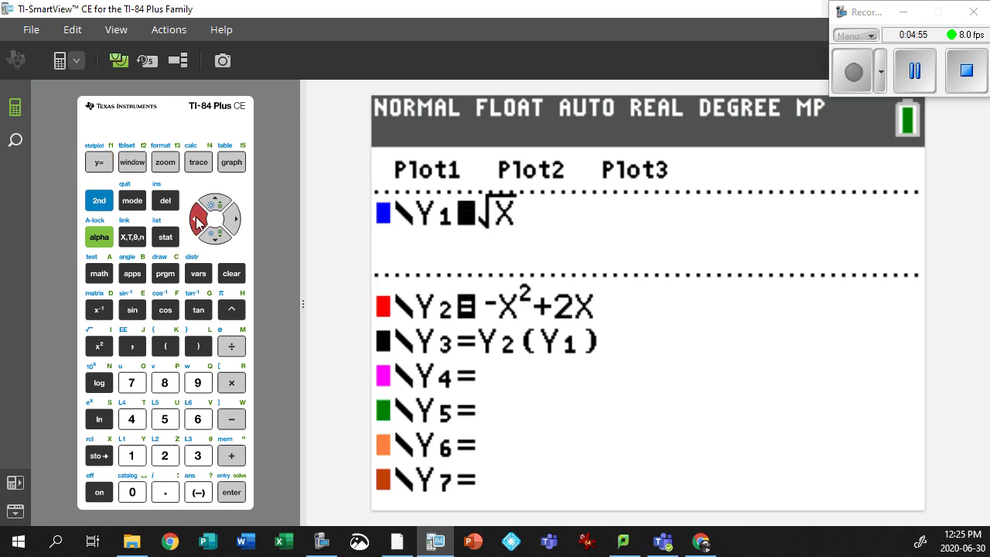
{"action": "left_click", "coordinate": [215, 236]}
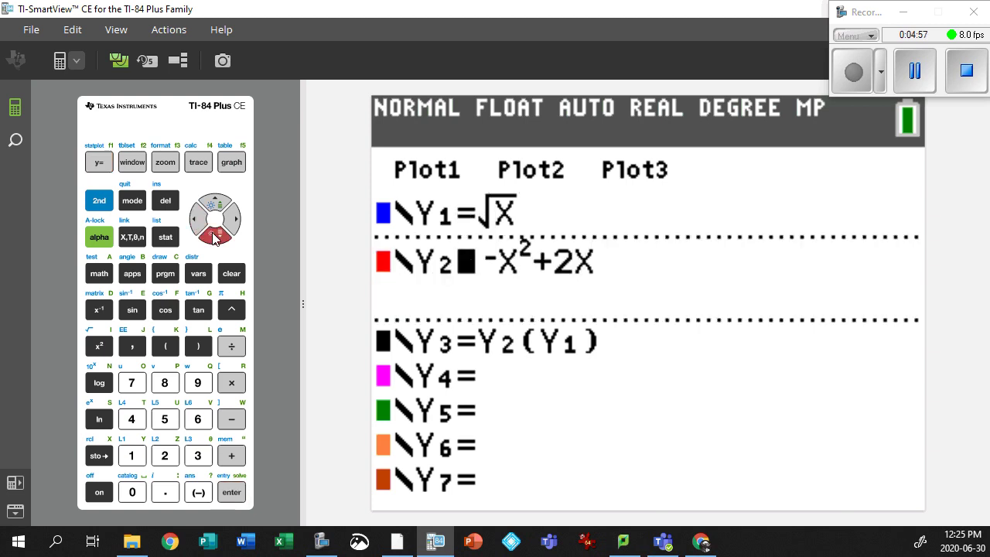
{"action": "left_click", "coordinate": [233, 499]}
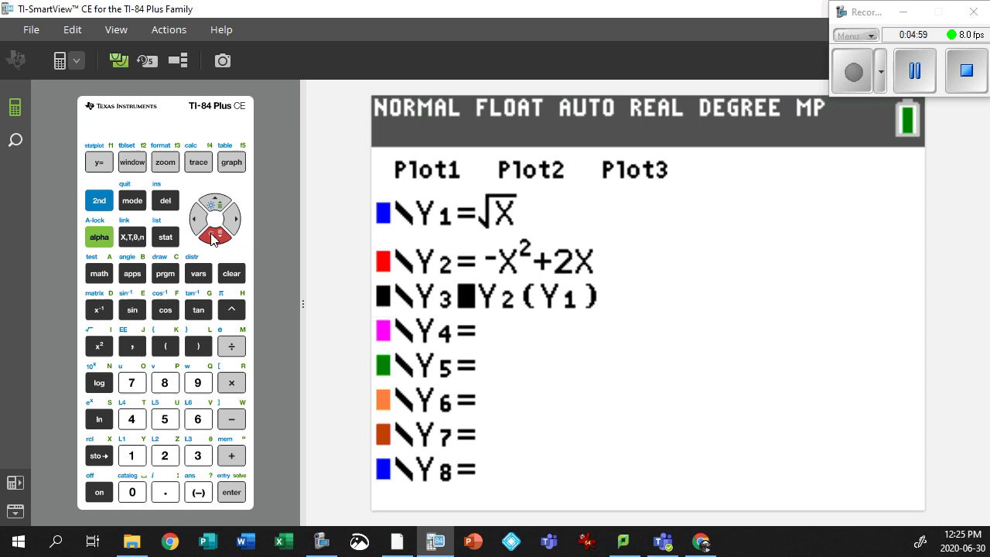
{"action": "left_click", "coordinate": [233, 499]}
{"action": "left_click", "coordinate": [234, 221]}
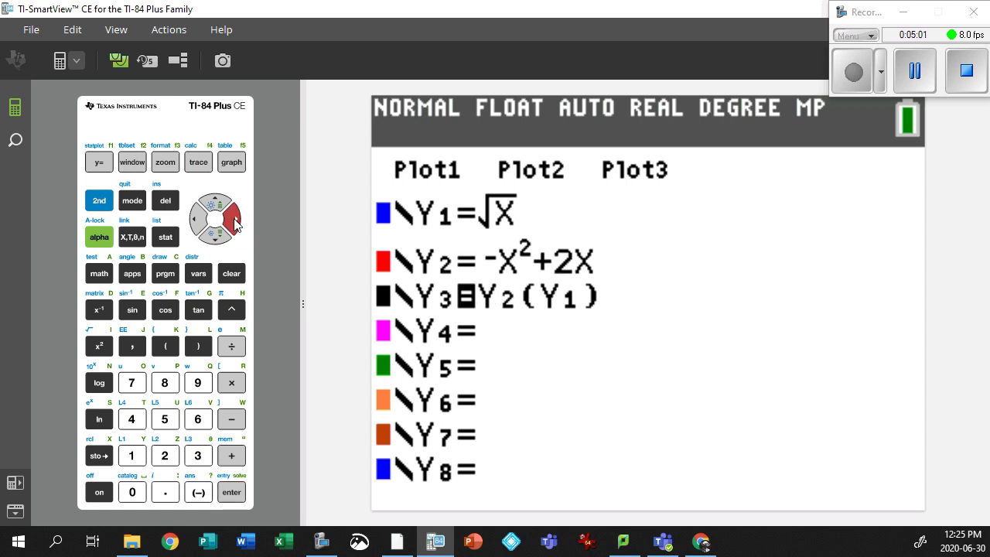
{"action": "left_click", "coordinate": [232, 164]}
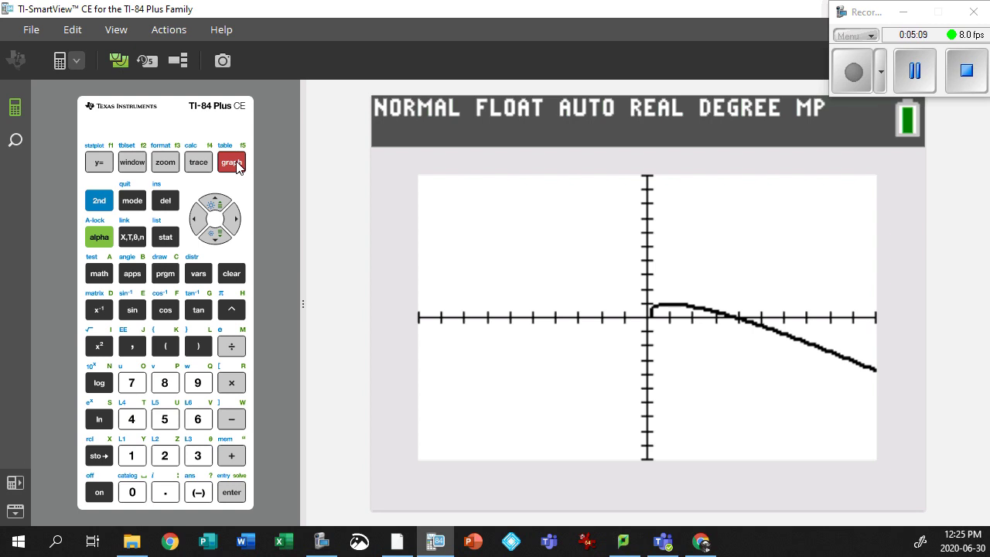
Mark the graph in green ink: circle the origin, add a line and a descending arrow, and thicken the circle
{"action": "mouse_move", "coordinate": [659, 309]}
{"action": "left_mouse_down"}
{"action": "mouse_move", "coordinate": [653, 325]}
{"action": "mouse_move", "coordinate": [658, 309]}
{"action": "mouse_move", "coordinate": [846, 295]}
{"action": "left_mouse_up"}
{"action": "left_click", "coordinate": [853, 297]}
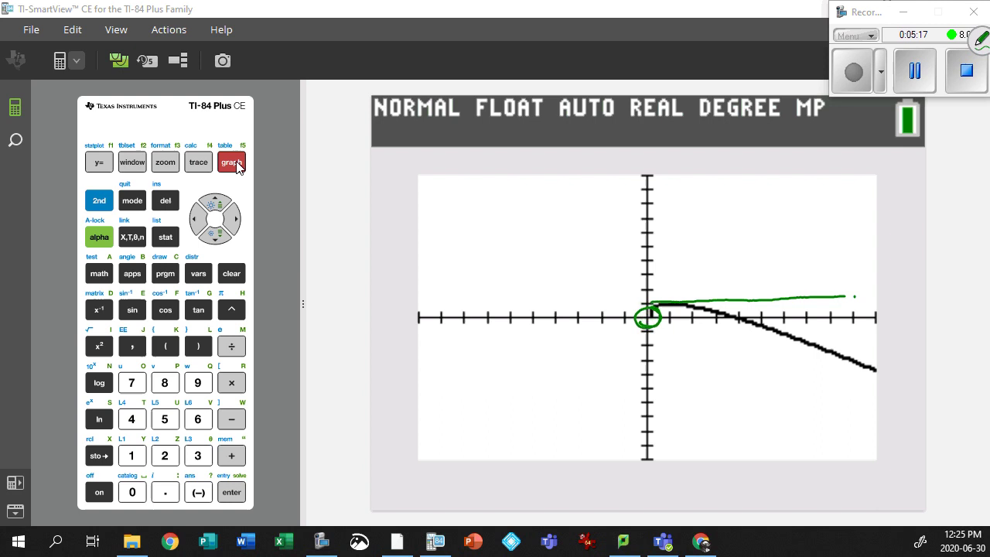
{"action": "mouse_move", "coordinate": [734, 325]}
{"action": "left_mouse_down"}
{"action": "mouse_move", "coordinate": [851, 409]}
{"action": "mouse_move", "coordinate": [848, 387]}
{"action": "mouse_move", "coordinate": [845, 424]}
{"action": "left_mouse_up"}
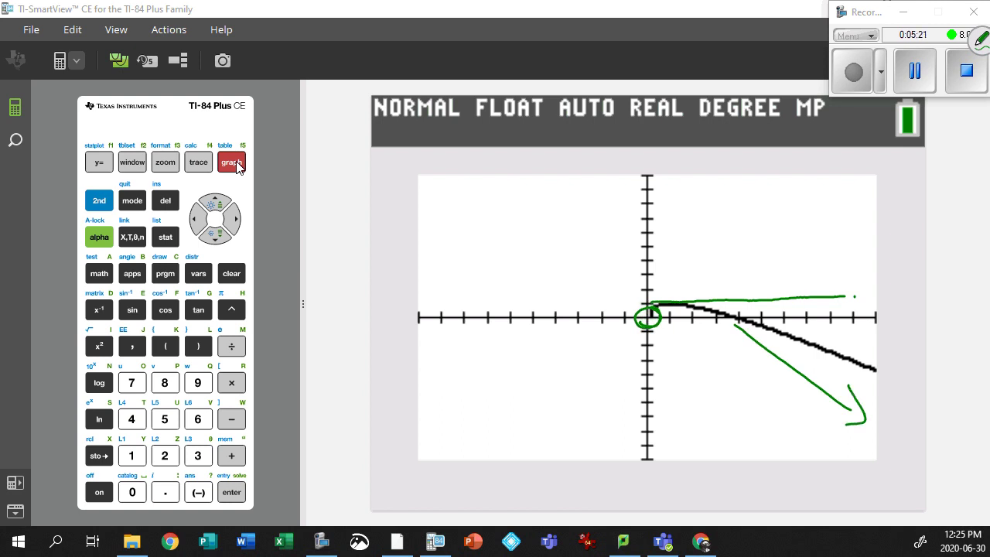
{"action": "mouse_move", "coordinate": [656, 323]}
{"action": "left_mouse_down"}
{"action": "mouse_move", "coordinate": [634, 314]}
{"action": "mouse_move", "coordinate": [647, 330]}
{"action": "left_mouse_up"}
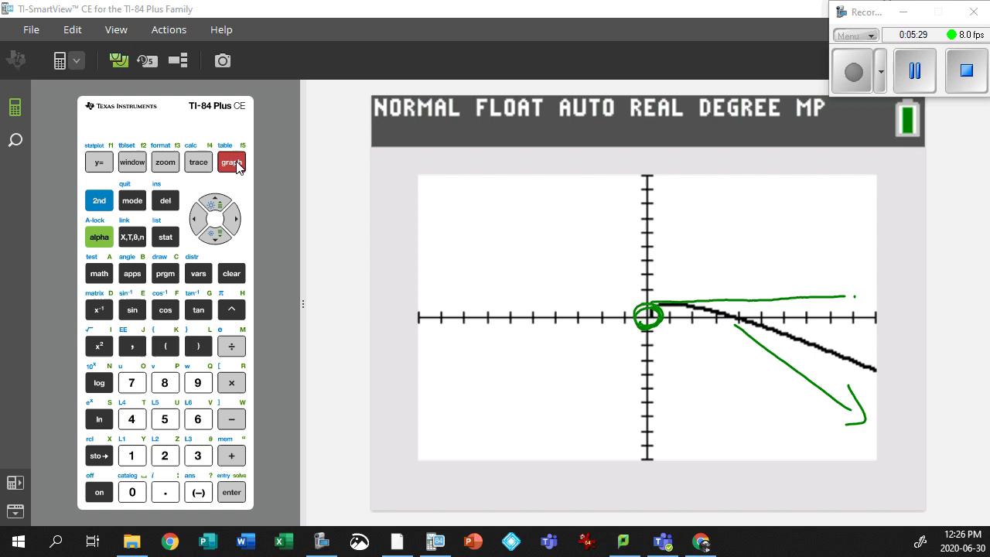
{"action": "left_click", "coordinate": [855, 70]}
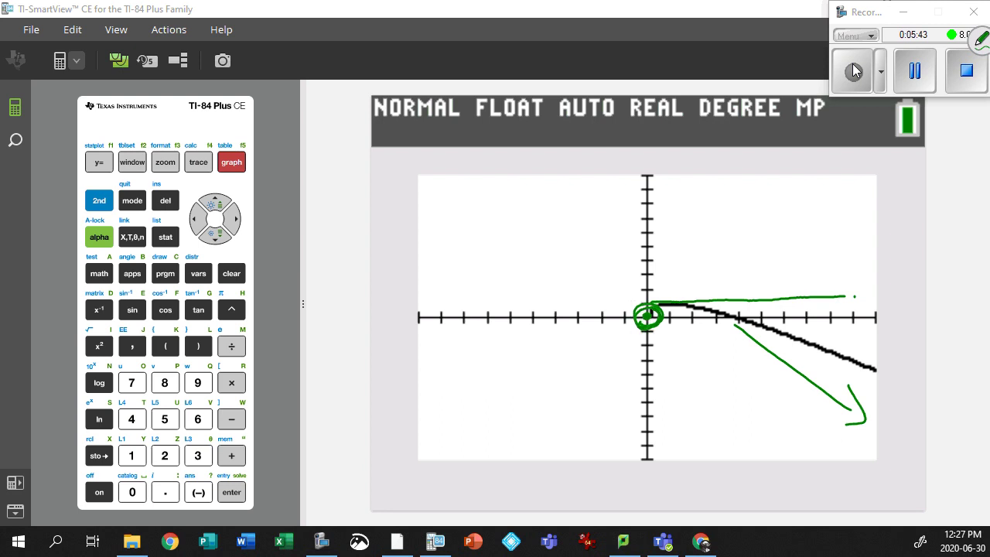
Handwrite the domain D: {x | x ≥ 0, x ∈ R} in green over the graph
{"action": "mouse_move", "coordinate": [507, 205]}
{"action": "left_mouse_down"}
{"action": "mouse_move", "coordinate": [492, 228]}
{"action": "mouse_move", "coordinate": [499, 264]}
{"action": "left_mouse_up"}
{"action": "mouse_move", "coordinate": [453, 217]}
{"action": "left_mouse_down"}
{"action": "mouse_move", "coordinate": [464, 241]}
{"action": "mouse_move", "coordinate": [453, 254]}
{"action": "left_mouse_up"}
{"action": "left_click_drag", "start_coordinate": [516, 224], "coordinate": [534, 249]}
{"action": "left_click_drag", "start_coordinate": [533, 224], "coordinate": [517, 249]}
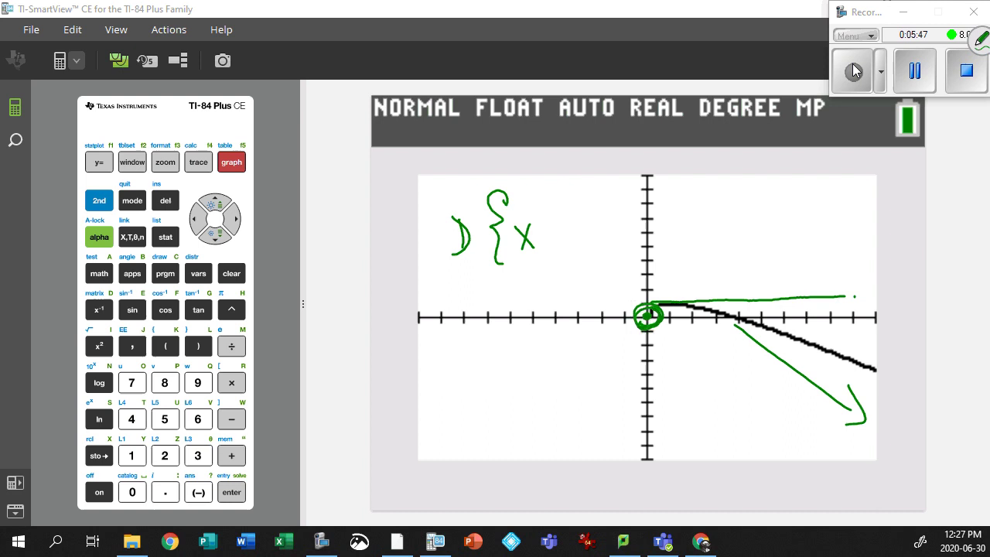
{"action": "left_click_drag", "start_coordinate": [545, 198], "coordinate": [545, 261]}
{"action": "left_click_drag", "start_coordinate": [559, 224], "coordinate": [579, 246]}
{"action": "left_click_drag", "start_coordinate": [580, 226], "coordinate": [560, 249]}
{"action": "mouse_move", "coordinate": [594, 205]}
{"action": "left_mouse_down"}
{"action": "mouse_move", "coordinate": [595, 227]}
{"action": "mouse_move", "coordinate": [619, 232]}
{"action": "left_mouse_up"}
{"action": "mouse_move", "coordinate": [648, 217]}
{"action": "left_mouse_down"}
{"action": "mouse_move", "coordinate": [649, 232]}
{"action": "mouse_move", "coordinate": [648, 215]}
{"action": "left_mouse_up"}
{"action": "left_click_drag", "start_coordinate": [666, 231], "coordinate": [666, 254]}
{"action": "mouse_move", "coordinate": [682, 210]}
{"action": "left_mouse_down"}
{"action": "mouse_move", "coordinate": [699, 236]}
{"action": "mouse_move", "coordinate": [680, 239]}
{"action": "left_mouse_up"}
{"action": "mouse_move", "coordinate": [730, 209]}
{"action": "left_mouse_down"}
{"action": "mouse_move", "coordinate": [719, 213]}
{"action": "mouse_move", "coordinate": [730, 237]}
{"action": "left_mouse_up"}
{"action": "left_click_drag", "start_coordinate": [714, 226], "coordinate": [747, 237]}
{"action": "left_click_drag", "start_coordinate": [747, 208], "coordinate": [775, 232]}
{"action": "mouse_move", "coordinate": [775, 181]}
{"action": "left_mouse_down"}
{"action": "mouse_move", "coordinate": [780, 207]}
{"action": "mouse_move", "coordinate": [786, 247]}
{"action": "left_mouse_up"}
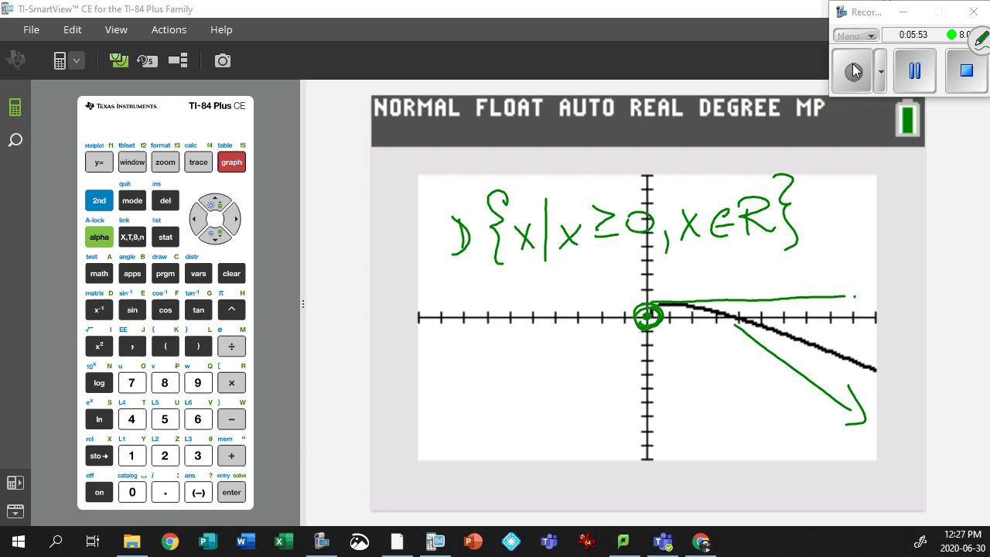
Write the range R: {y | y ≤ 1, y ∈ R}, retrace the origin circle, and begin erasing
{"action": "left_click_drag", "start_coordinate": [454, 282], "coordinate": [453, 308]}
{"action": "left_click_drag", "start_coordinate": [444, 277], "coordinate": [469, 311]}
{"action": "left_click_drag", "start_coordinate": [505, 266], "coordinate": [491, 325]}
{"action": "left_click_drag", "start_coordinate": [507, 280], "coordinate": [515, 320]}
{"action": "left_click_drag", "start_coordinate": [535, 266], "coordinate": [535, 319]}
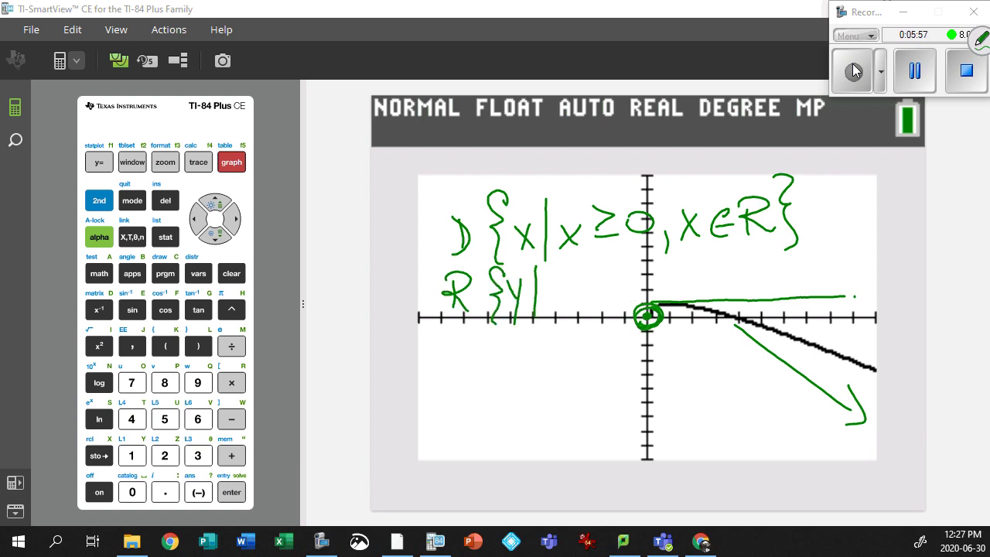
{"action": "left_click_drag", "start_coordinate": [554, 283], "coordinate": [558, 326]}
{"action": "left_click_drag", "start_coordinate": [617, 302], "coordinate": [789, 293]}
{"action": "mouse_move", "coordinate": [592, 267]}
{"action": "left_mouse_down"}
{"action": "mouse_move", "coordinate": [595, 300]}
{"action": "mouse_move", "coordinate": [656, 301]}
{"action": "left_mouse_up"}
{"action": "mouse_move", "coordinate": [690, 274]}
{"action": "left_mouse_down"}
{"action": "mouse_move", "coordinate": [688, 295]}
{"action": "mouse_move", "coordinate": [693, 287]}
{"action": "left_mouse_up"}
{"action": "mouse_move", "coordinate": [707, 271]}
{"action": "left_mouse_down"}
{"action": "mouse_move", "coordinate": [707, 289]}
{"action": "mouse_move", "coordinate": [731, 294]}
{"action": "left_mouse_up"}
{"action": "left_click_drag", "start_coordinate": [741, 246], "coordinate": [741, 306]}
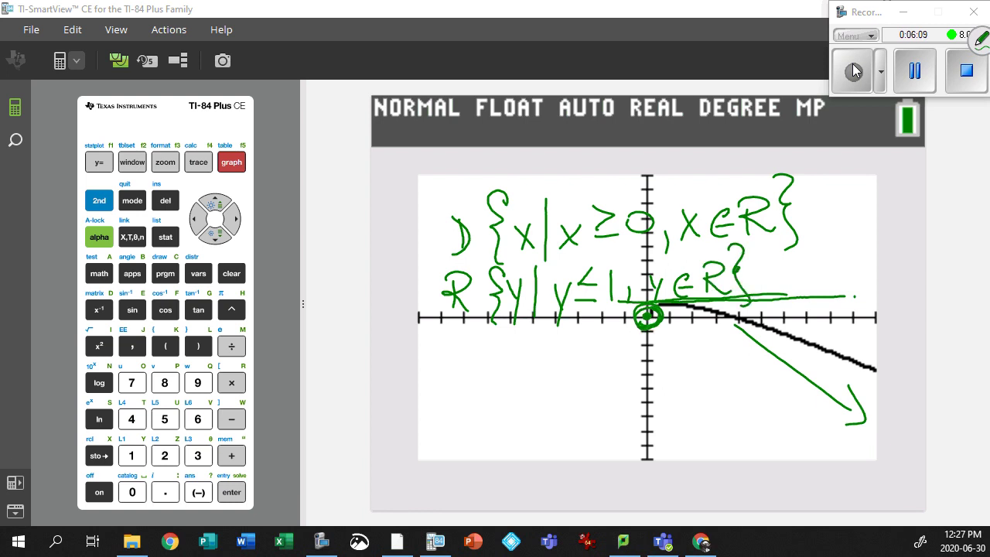
{"action": "mouse_move", "coordinate": [639, 306]}
{"action": "left_mouse_down"}
{"action": "mouse_move", "coordinate": [648, 331]}
{"action": "mouse_move", "coordinate": [626, 321]}
{"action": "left_mouse_up"}
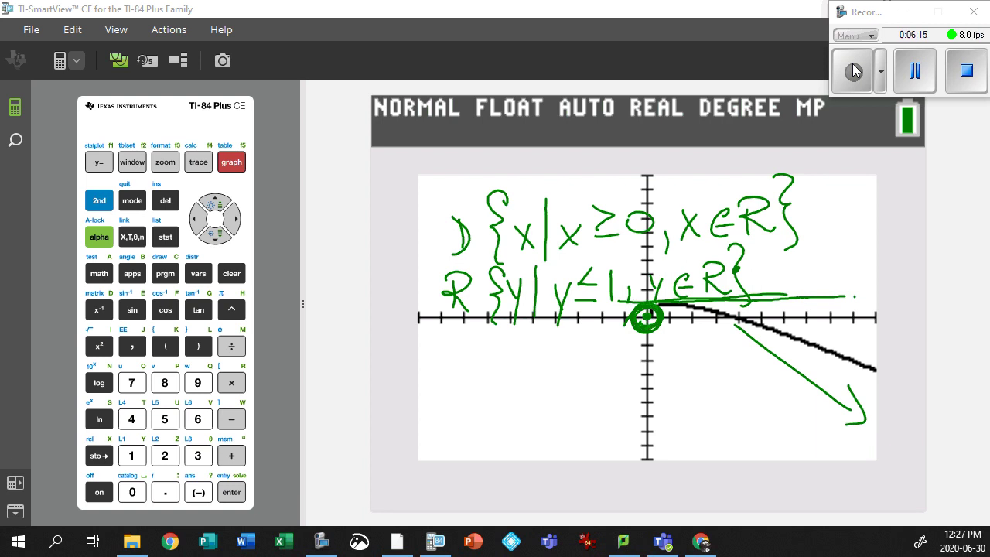
{"action": "mouse_move", "coordinate": [770, 435]}
{"action": "left_mouse_down"}
{"action": "mouse_move", "coordinate": [786, 148]}
{"action": "mouse_move", "coordinate": [423, 227]}
{"action": "left_mouse_up"}
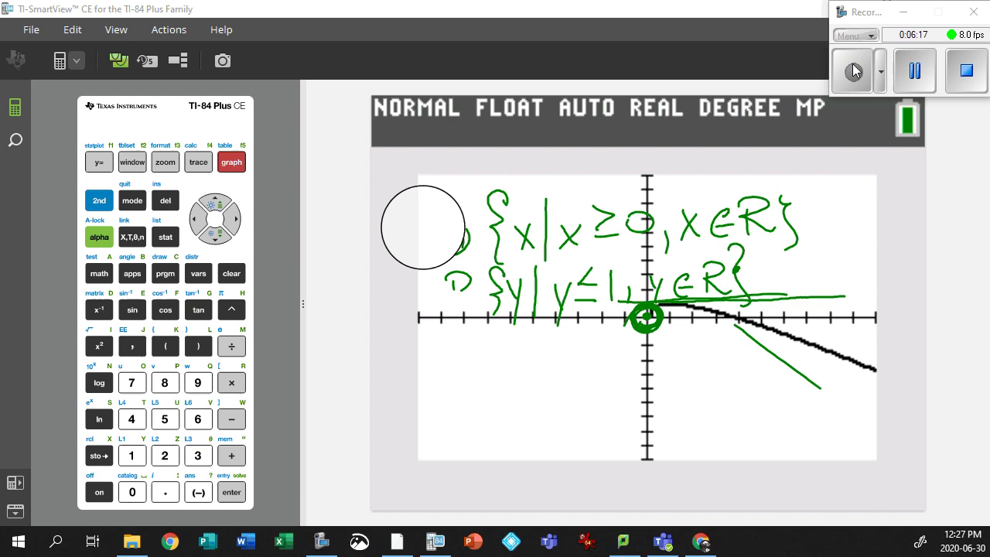
Clear the ink, set Y4 = 0, graph it with the composite curve, and circle the origin
{"action": "key", "text": "e"}
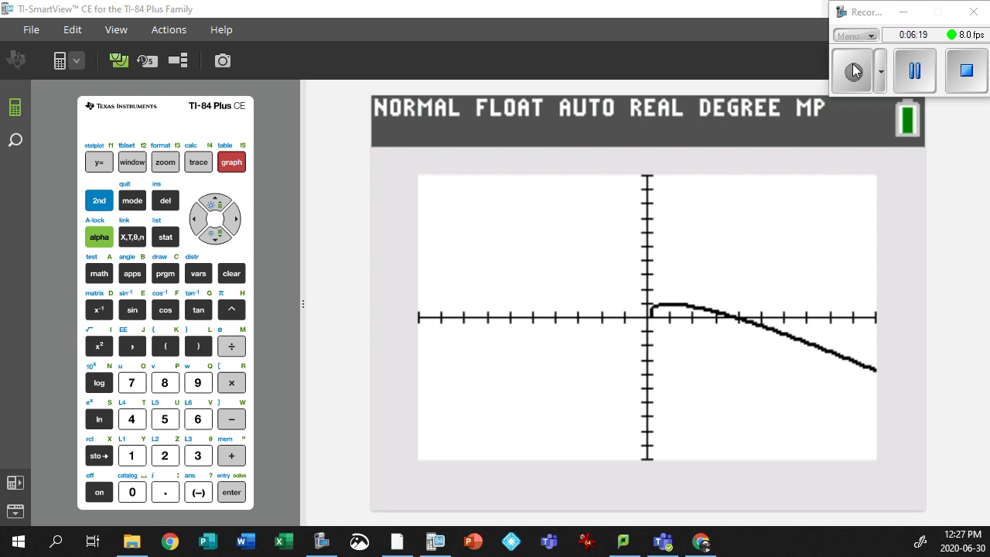
{"action": "mouse_move", "coordinate": [674, 254]}
{"action": "left_mouse_down"}
{"action": "mouse_move", "coordinate": [654, 296]}
{"action": "mouse_move", "coordinate": [664, 290]}
{"action": "left_mouse_up"}
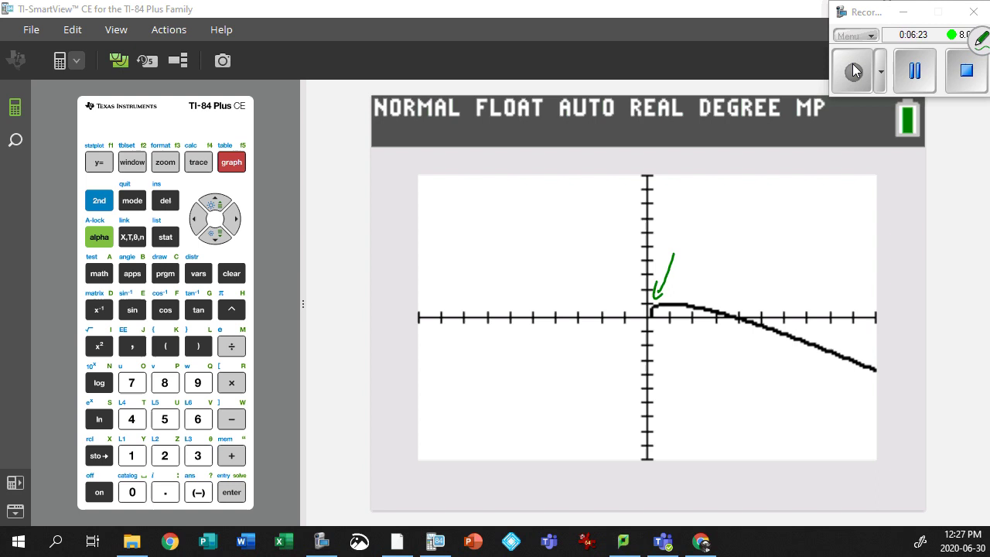
{"action": "left_click", "coordinate": [99, 162]}
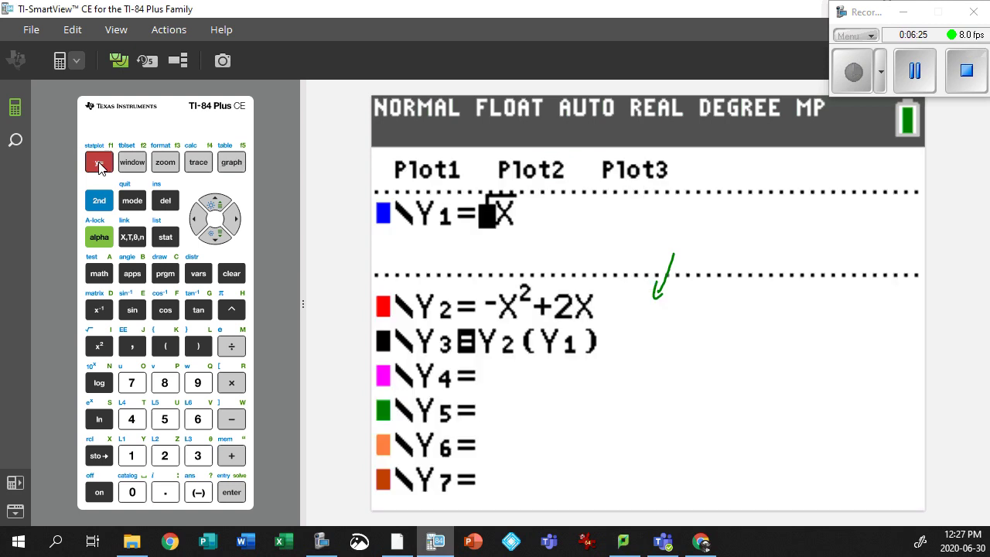
{"action": "left_click", "coordinate": [216, 235]}
{"action": "left_click", "coordinate": [216, 236]}
{"action": "left_click", "coordinate": [215, 236]}
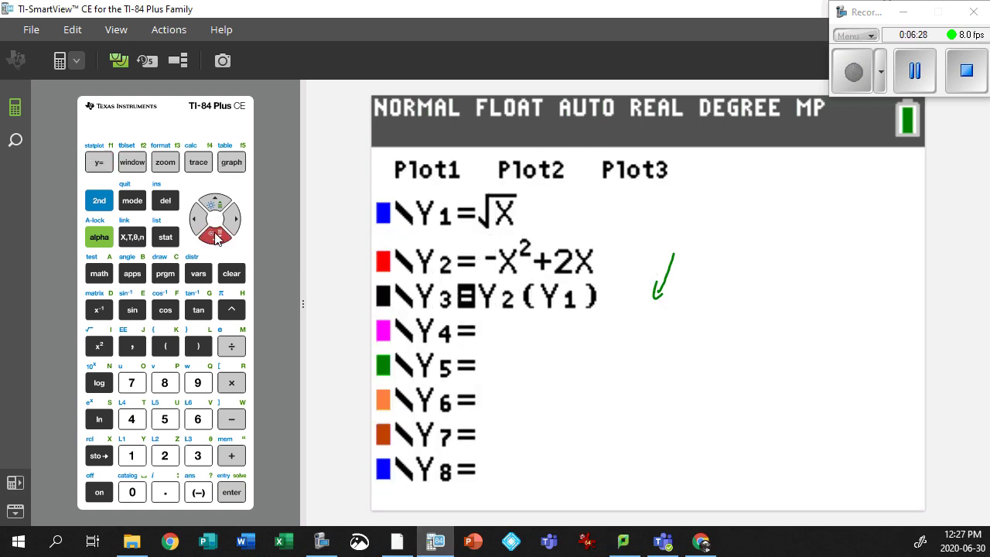
{"action": "left_click", "coordinate": [132, 491]}
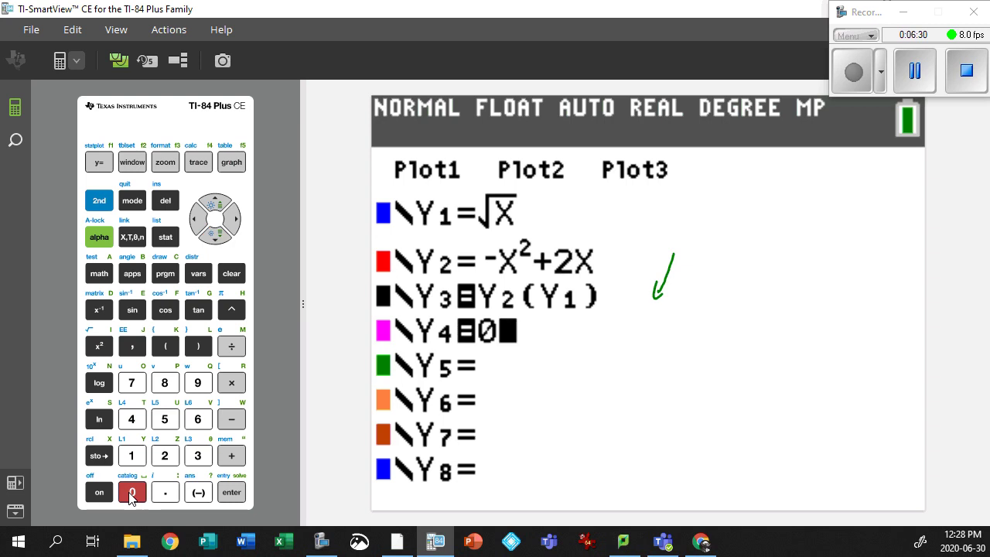
{"action": "left_click", "coordinate": [236, 163]}
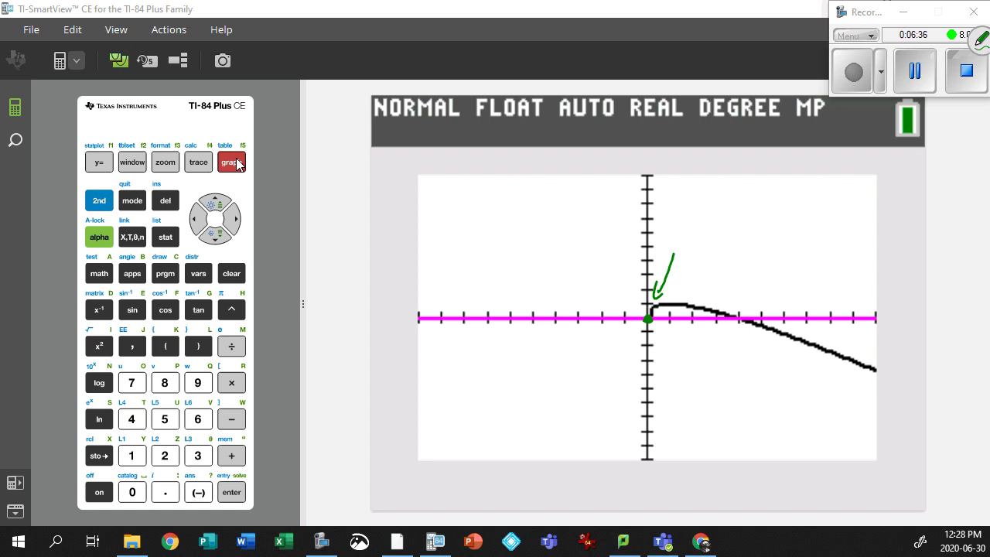
{"action": "mouse_move", "coordinate": [640, 332]}
{"action": "left_mouse_down"}
{"action": "mouse_move", "coordinate": [649, 306]}
{"action": "mouse_move", "coordinate": [636, 330]}
{"action": "left_mouse_up"}
Use CALC 5:intersect on the composite curve and Y4 = 0 to get X=0, Y=0, then return to SMART Notebook
{"action": "left_click", "coordinate": [99, 200]}
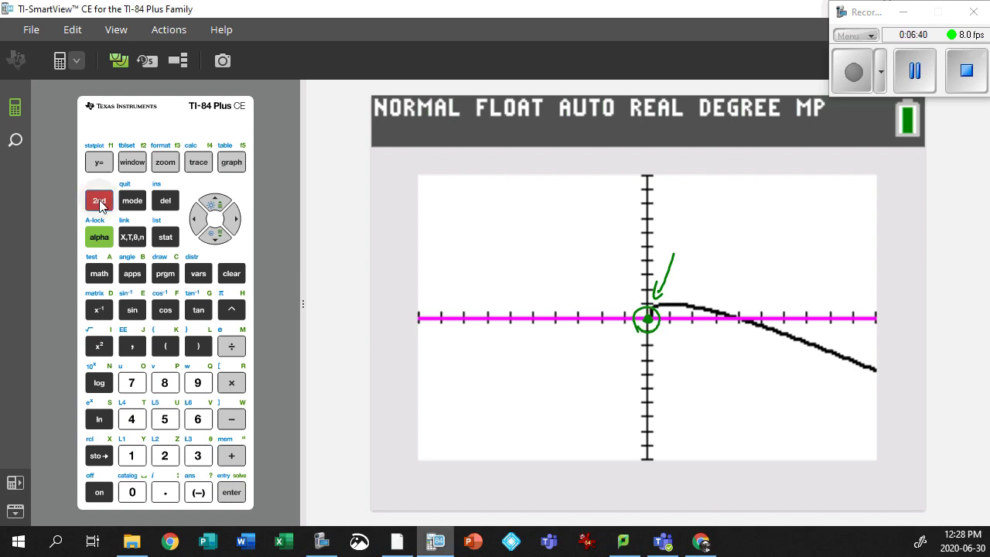
{"action": "left_click", "coordinate": [199, 163]}
{"action": "left_click", "coordinate": [164, 418]}
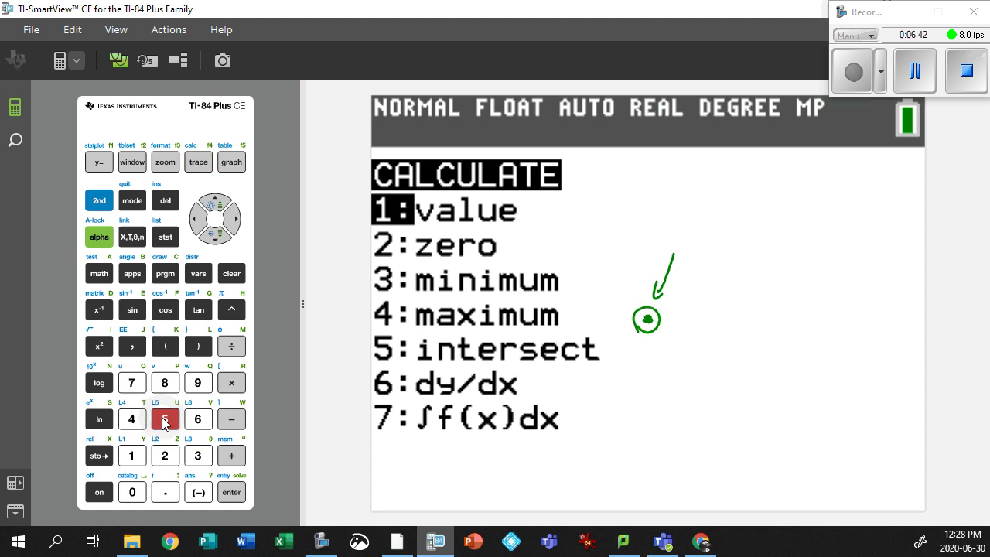
{"action": "left_click", "coordinate": [232, 492]}
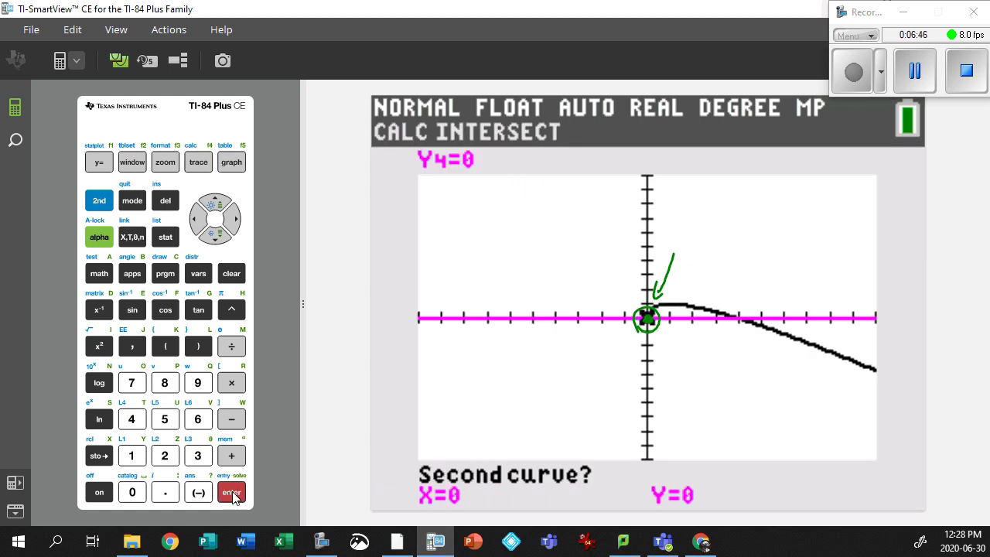
{"action": "left_click", "coordinate": [232, 493]}
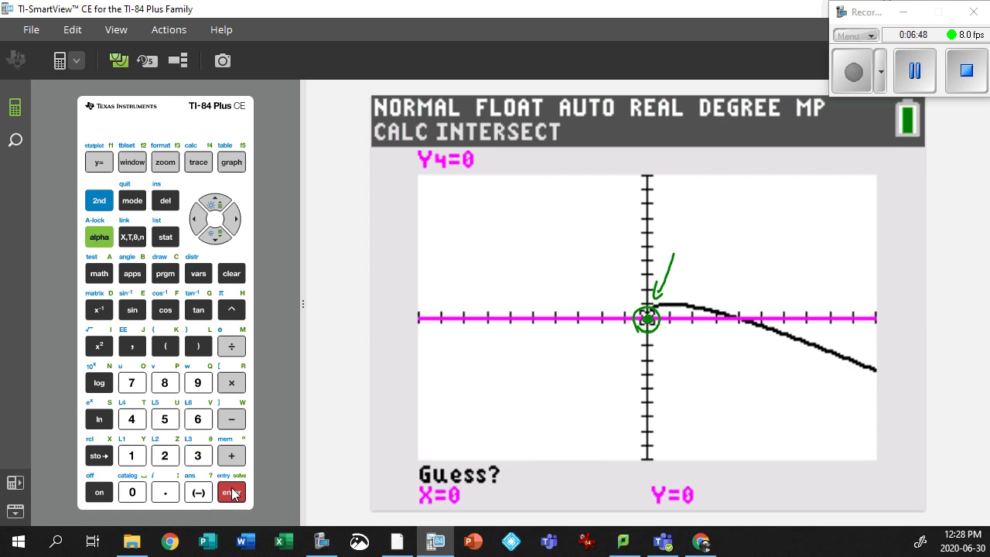
{"action": "left_click", "coordinate": [232, 492]}
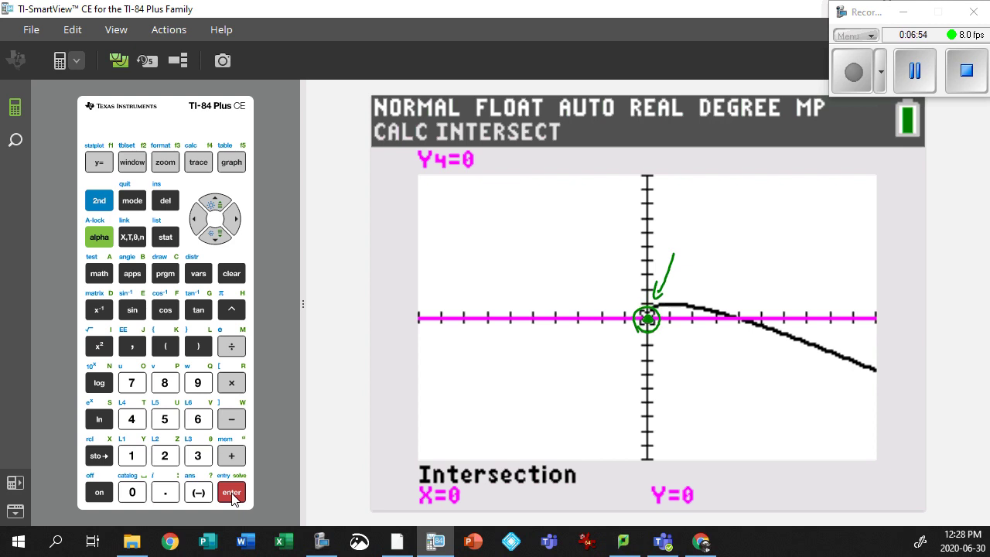
{"action": "left_click", "coordinate": [397, 540]}
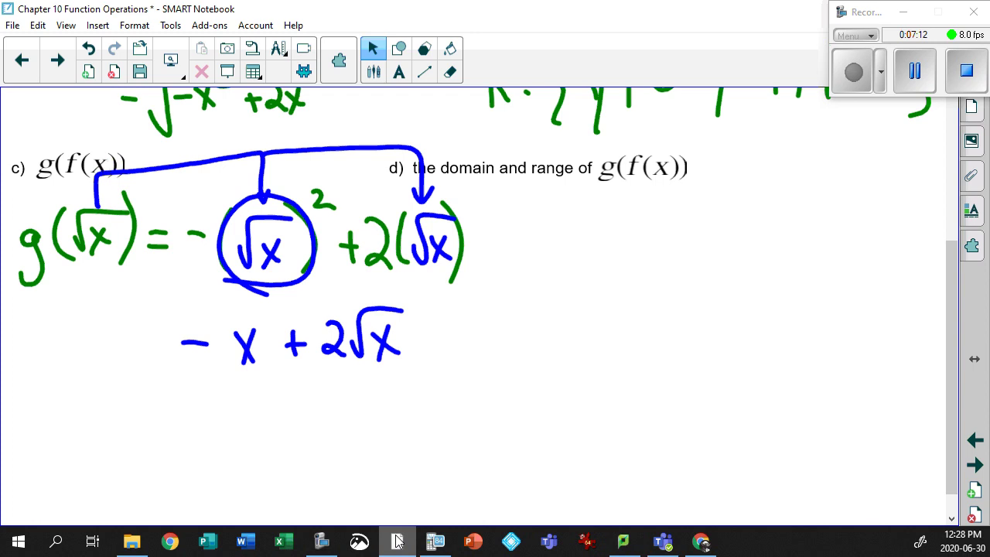
Write the domain D: {x | x ≥ 0, x ∈ R} in red
{"action": "left_click_drag", "start_coordinate": [512, 229], "coordinate": [510, 263]}
{"action": "left_click", "coordinate": [538, 234]}
{"action": "left_click", "coordinate": [540, 260]}
{"action": "mouse_move", "coordinate": [592, 201]}
{"action": "left_mouse_down"}
{"action": "mouse_move", "coordinate": [574, 236]}
{"action": "mouse_move", "coordinate": [585, 280]}
{"action": "left_mouse_up"}
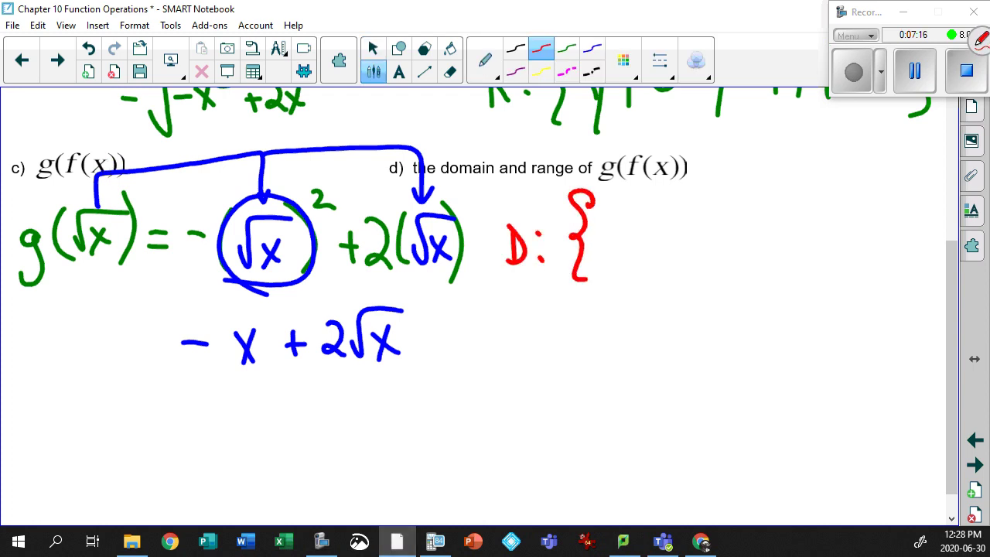
{"action": "mouse_move", "coordinate": [609, 236]}
{"action": "left_mouse_down"}
{"action": "mouse_move", "coordinate": [623, 263]}
{"action": "mouse_move", "coordinate": [606, 271]}
{"action": "left_mouse_up"}
{"action": "left_click_drag", "start_coordinate": [659, 208], "coordinate": [660, 285]}
{"action": "mouse_move", "coordinate": [695, 229]}
{"action": "left_mouse_down"}
{"action": "mouse_move", "coordinate": [712, 261]}
{"action": "mouse_move", "coordinate": [692, 260]}
{"action": "left_mouse_up"}
{"action": "mouse_move", "coordinate": [732, 206]}
{"action": "left_mouse_down"}
{"action": "mouse_move", "coordinate": [734, 235]}
{"action": "mouse_move", "coordinate": [761, 226]}
{"action": "left_mouse_up"}
{"action": "mouse_move", "coordinate": [761, 226]}
{"action": "left_mouse_down"}
{"action": "mouse_move", "coordinate": [786, 226]}
{"action": "mouse_move", "coordinate": [803, 230]}
{"action": "mouse_move", "coordinate": [792, 225]}
{"action": "mouse_move", "coordinate": [813, 266]}
{"action": "left_mouse_up"}
{"action": "left_click_drag", "start_coordinate": [825, 225], "coordinate": [848, 246]}
{"action": "left_click_drag", "start_coordinate": [849, 219], "coordinate": [829, 249]}
{"action": "mouse_move", "coordinate": [877, 226]}
{"action": "left_mouse_down"}
{"action": "mouse_move", "coordinate": [865, 245]}
{"action": "mouse_move", "coordinate": [866, 236]}
{"action": "left_mouse_up"}
{"action": "mouse_move", "coordinate": [894, 220]}
{"action": "left_mouse_down"}
{"action": "mouse_move", "coordinate": [890, 247]}
{"action": "mouse_move", "coordinate": [899, 232]}
{"action": "mouse_move", "coordinate": [916, 241]}
{"action": "left_mouse_up"}
{"action": "mouse_move", "coordinate": [911, 170]}
{"action": "left_mouse_down"}
{"action": "mouse_move", "coordinate": [925, 219]}
{"action": "mouse_move", "coordinate": [917, 272]}
{"action": "left_mouse_up"}
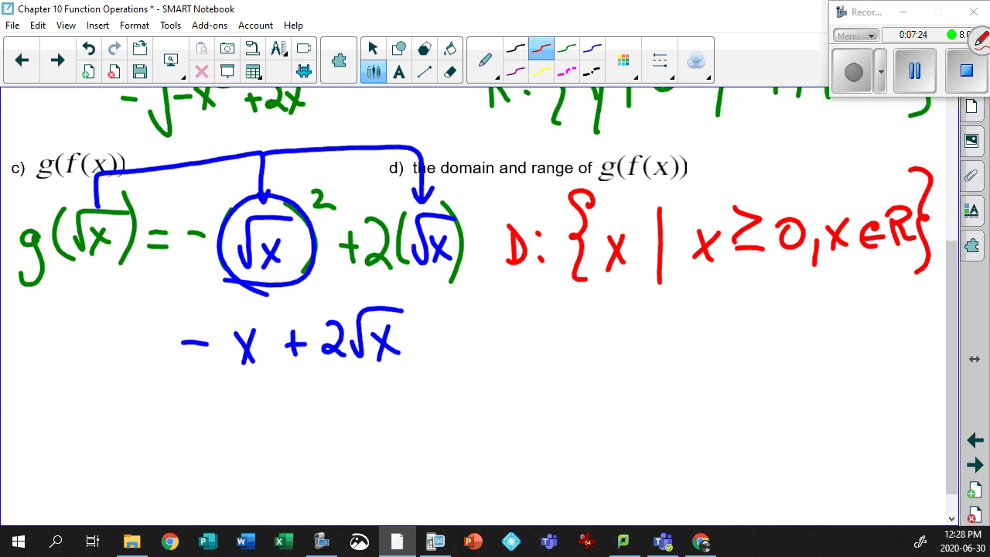
Write the 'R:' range label and sketch the downward-opening curve capped at its peak
{"action": "mouse_move", "coordinate": [507, 317]}
{"action": "left_mouse_down"}
{"action": "mouse_move", "coordinate": [509, 383]}
{"action": "mouse_move", "coordinate": [508, 366]}
{"action": "mouse_move", "coordinate": [533, 374]}
{"action": "left_mouse_up"}
{"action": "left_click", "coordinate": [551, 338]}
{"action": "left_click", "coordinate": [554, 358]}
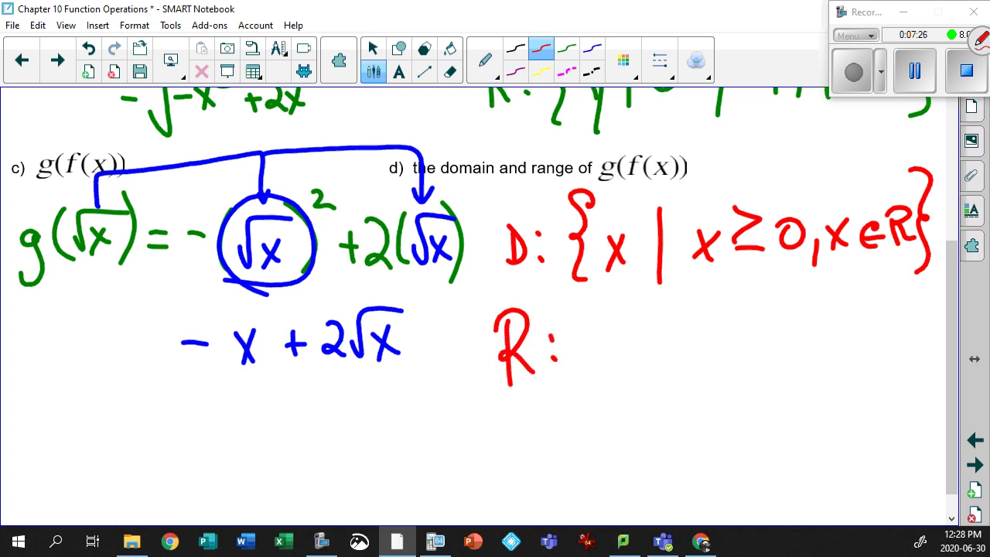
{"action": "mouse_move", "coordinate": [337, 434]}
{"action": "left_mouse_down"}
{"action": "mouse_move", "coordinate": [364, 407]}
{"action": "mouse_move", "coordinate": [394, 417]}
{"action": "mouse_move", "coordinate": [473, 526]}
{"action": "left_mouse_up"}
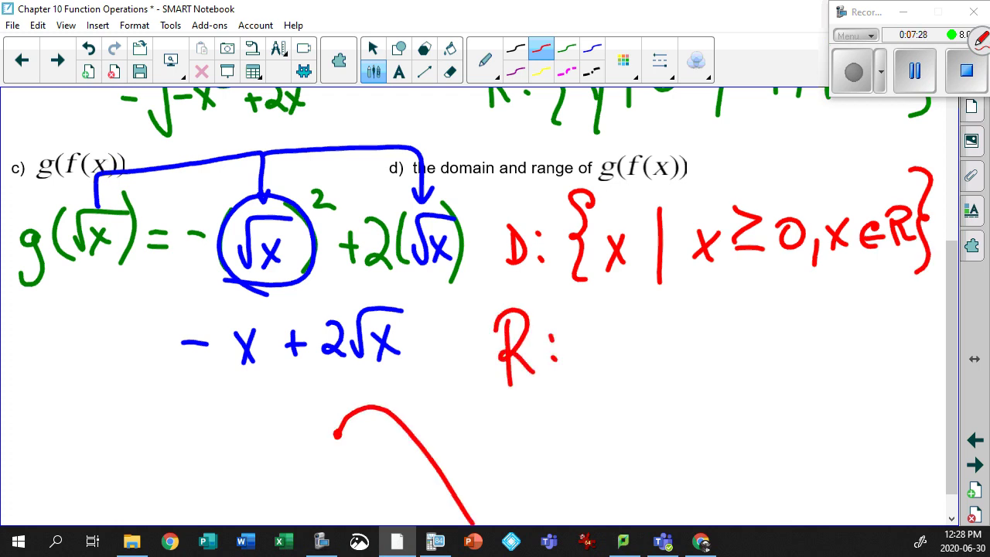
{"action": "left_click_drag", "start_coordinate": [299, 403], "coordinate": [422, 405]}
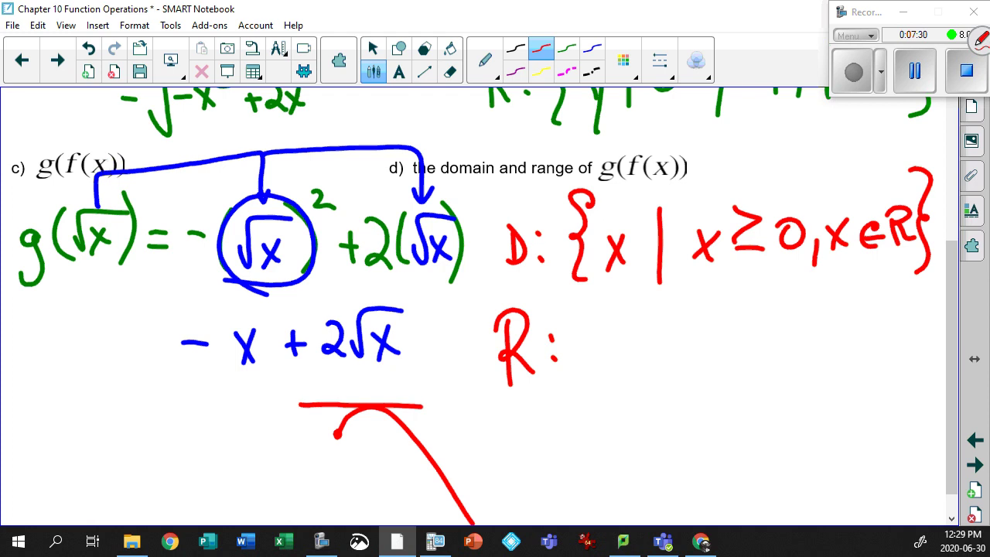
Complete the range set {y | y ≤ 1, y ∈ R} in red, then switch to the Select tool
{"action": "mouse_move", "coordinate": [595, 293]}
{"action": "left_mouse_down"}
{"action": "mouse_move", "coordinate": [582, 357]}
{"action": "mouse_move", "coordinate": [592, 379]}
{"action": "left_mouse_up"}
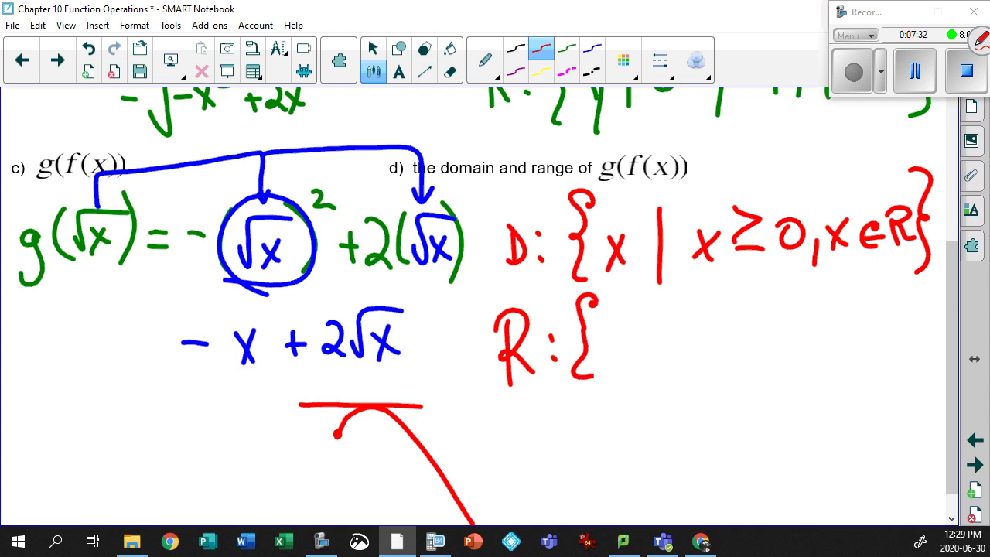
{"action": "left_click_drag", "start_coordinate": [604, 333], "coordinate": [618, 355]}
{"action": "left_click_drag", "start_coordinate": [623, 330], "coordinate": [617, 383]}
{"action": "left_click_drag", "start_coordinate": [646, 302], "coordinate": [649, 371]}
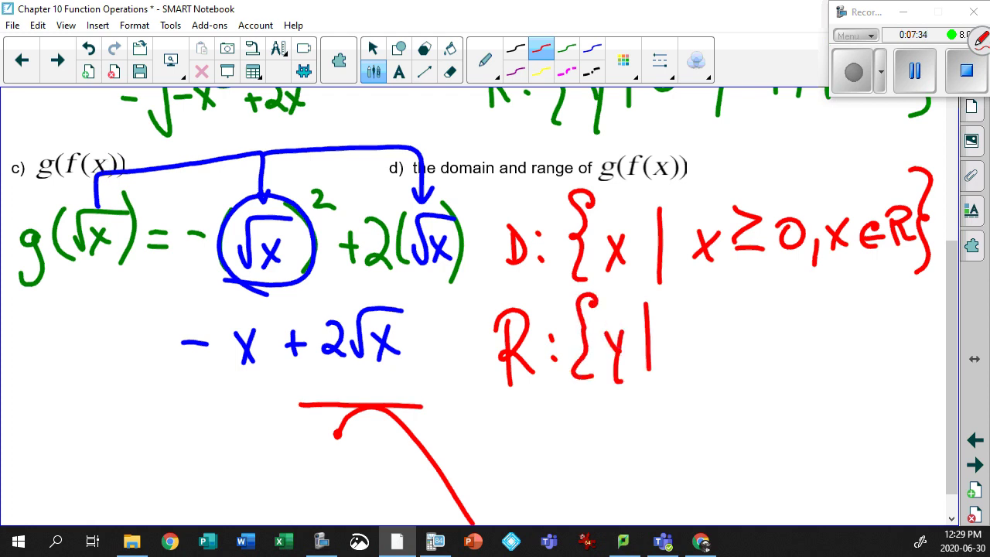
{"action": "left_click_drag", "start_coordinate": [679, 323], "coordinate": [690, 343]}
{"action": "left_click_drag", "start_coordinate": [699, 323], "coordinate": [682, 377]}
{"action": "mouse_move", "coordinate": [730, 303]}
{"action": "left_mouse_down"}
{"action": "mouse_move", "coordinate": [718, 323]}
{"action": "mouse_move", "coordinate": [736, 331]}
{"action": "left_mouse_up"}
{"action": "left_click_drag", "start_coordinate": [716, 345], "coordinate": [742, 346]}
{"action": "left_click_drag", "start_coordinate": [757, 303], "coordinate": [762, 345]}
{"action": "left_click_drag", "start_coordinate": [787, 340], "coordinate": [790, 369]}
{"action": "mouse_move", "coordinate": [815, 321]}
{"action": "left_mouse_down"}
{"action": "mouse_move", "coordinate": [830, 345]}
{"action": "mouse_move", "coordinate": [823, 365]}
{"action": "left_mouse_up"}
{"action": "mouse_move", "coordinate": [859, 317]}
{"action": "left_mouse_down"}
{"action": "mouse_move", "coordinate": [850, 320]}
{"action": "mouse_move", "coordinate": [866, 345]}
{"action": "left_mouse_up"}
{"action": "left_click_drag", "start_coordinate": [848, 332], "coordinate": [877, 343]}
{"action": "mouse_move", "coordinate": [874, 313]}
{"action": "left_mouse_down"}
{"action": "mouse_move", "coordinate": [897, 320]}
{"action": "mouse_move", "coordinate": [901, 340]}
{"action": "left_mouse_up"}
{"action": "mouse_move", "coordinate": [895, 281]}
{"action": "left_mouse_down"}
{"action": "mouse_move", "coordinate": [913, 288]}
{"action": "mouse_move", "coordinate": [906, 362]}
{"action": "left_mouse_up"}
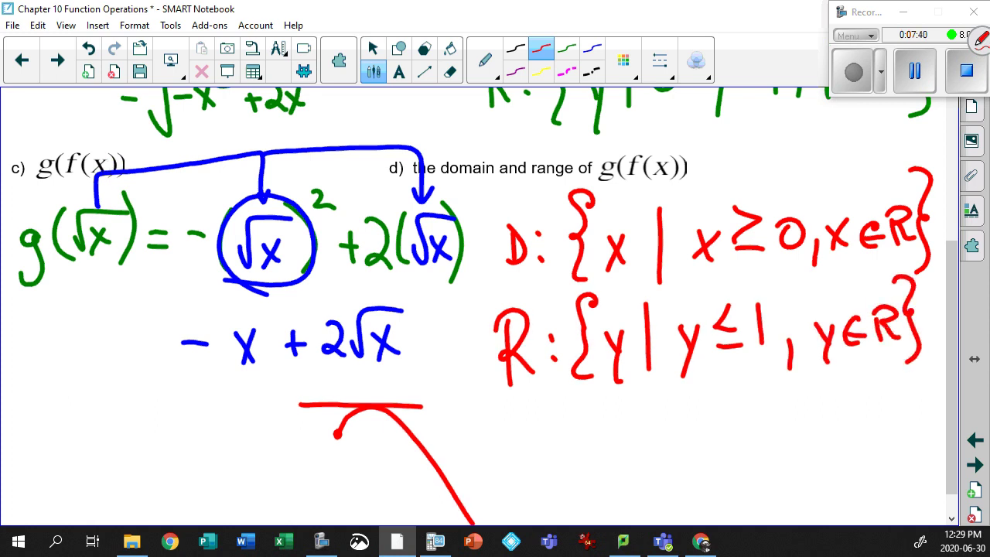
{"action": "left_click", "coordinate": [372, 48]}
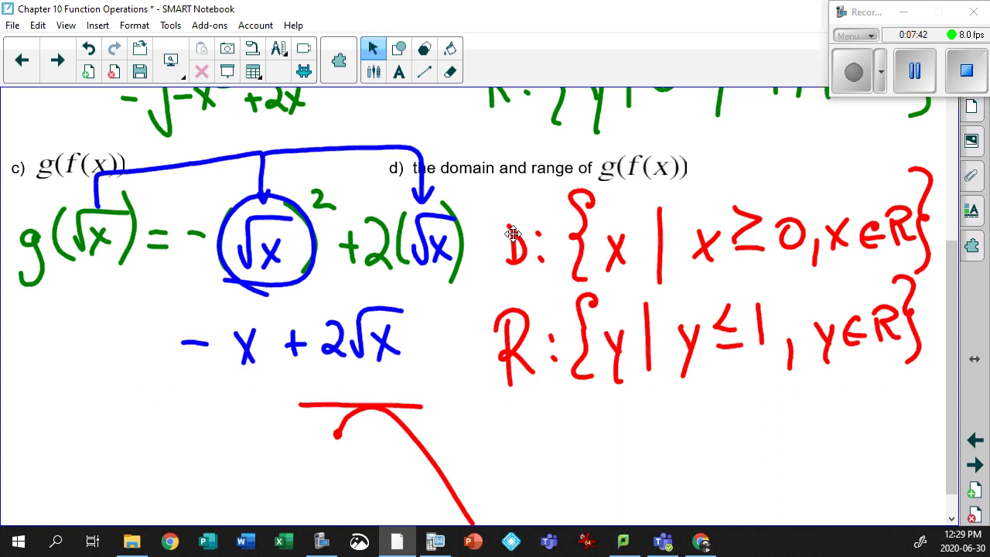